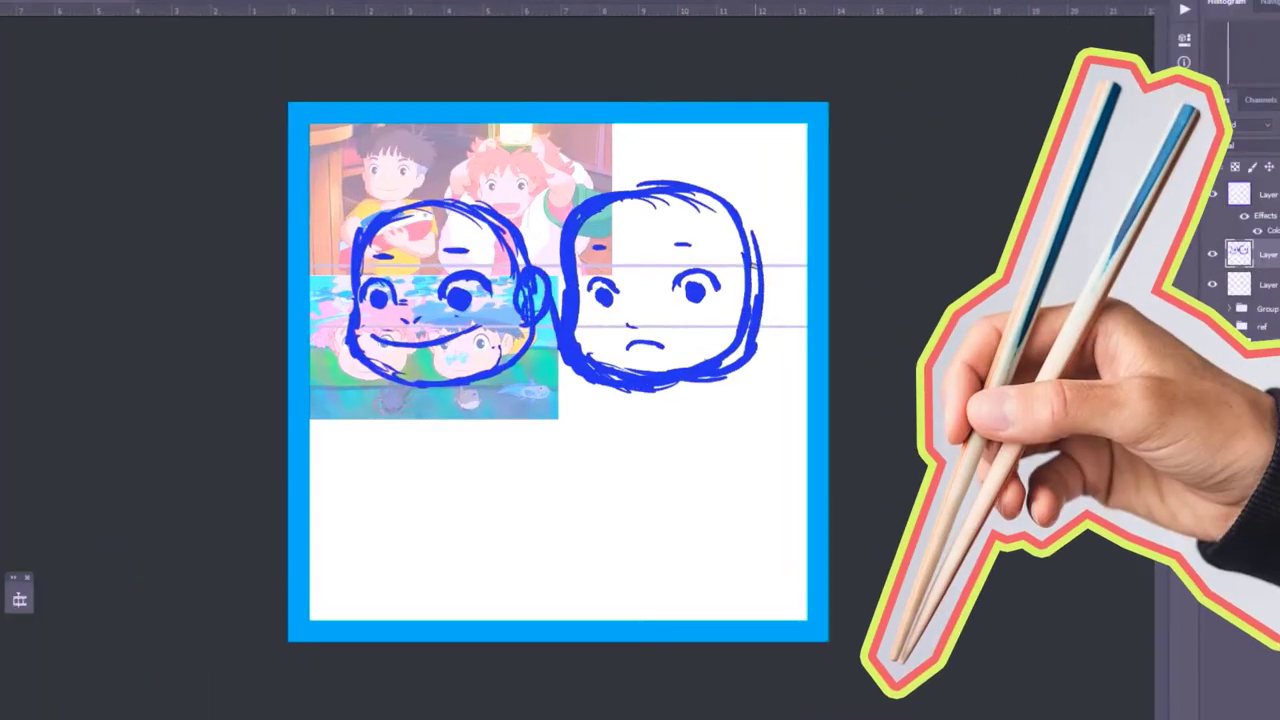
Step: Draw an ear on the right head, shift the heads sketch down, and open the foreground colour picker
left_click_drag(765, 268, 768, 326)
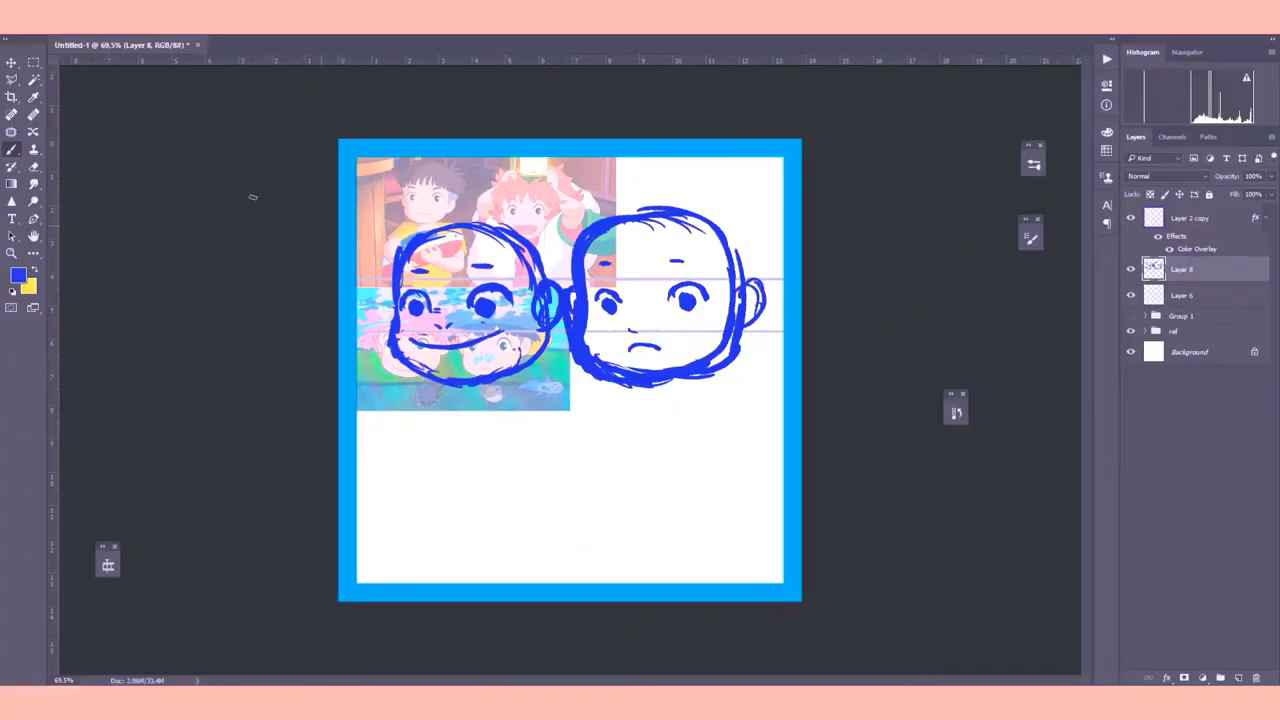
key("v")
left_click_drag(488, 388, 488, 410)
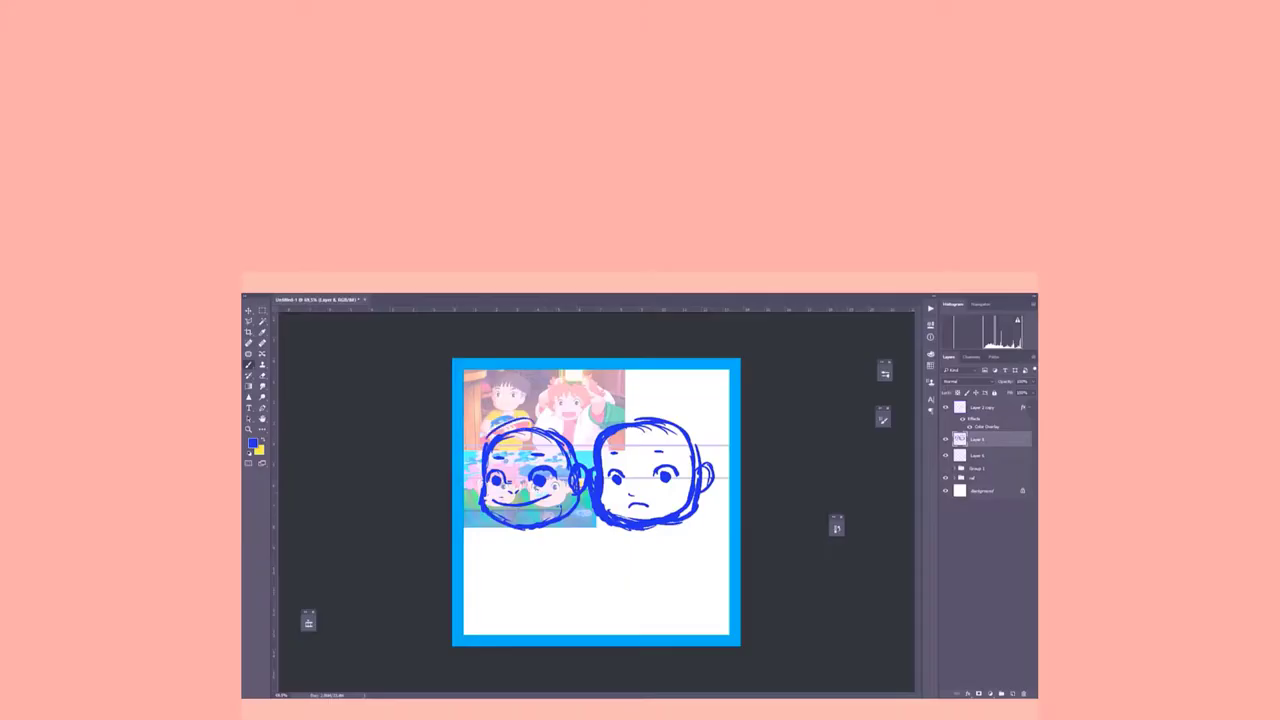
key("b")
left_click(18, 275)
Step: Confirm pink as the painting colour and collapse the ref layer group
left_click(1194, 176)
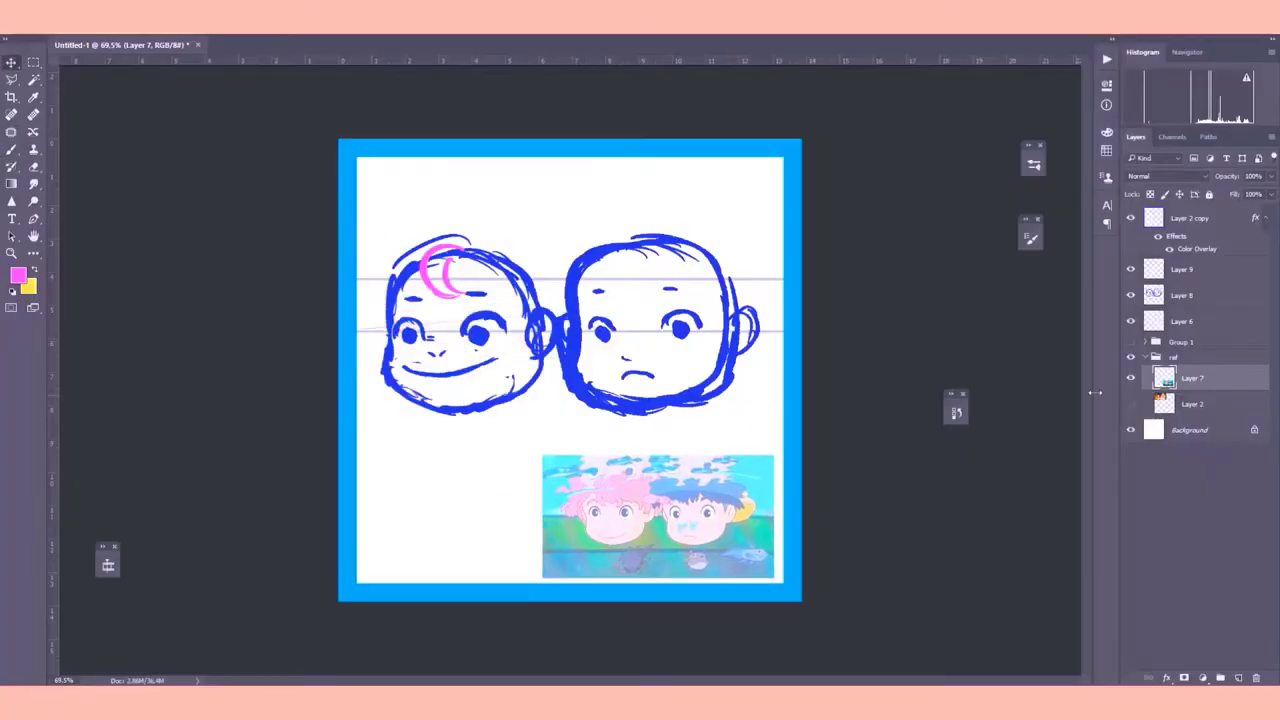
left_click(1146, 357)
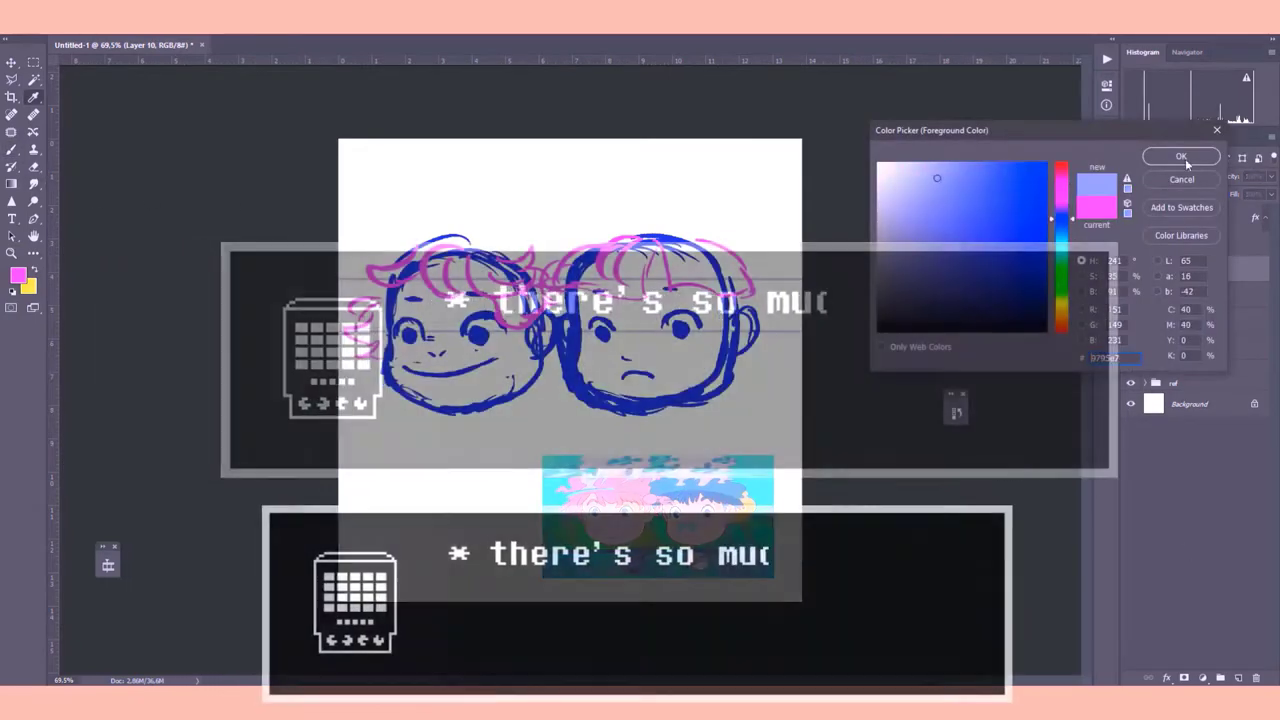
Step: Confirm lavender as the painting colour and move Layer 6's guide lines further down
left_click(1181, 156)
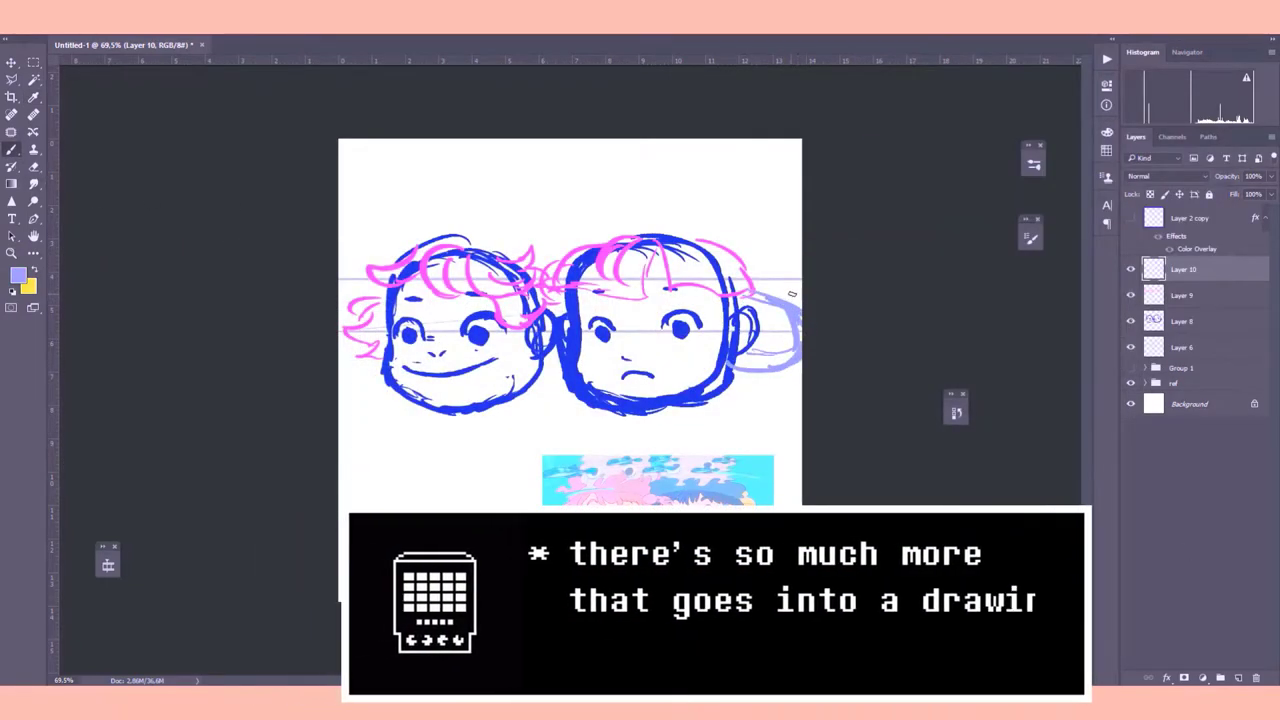
key("v")
left_click_drag(349, 328, 349, 403)
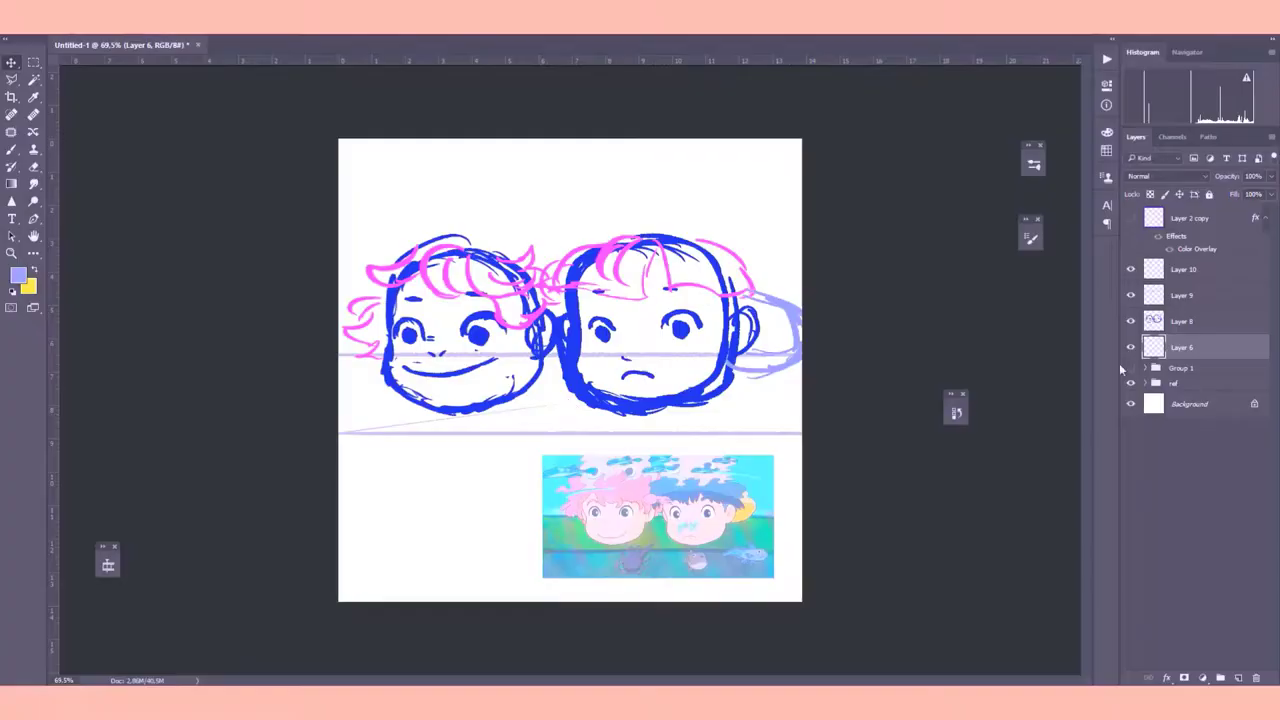
key("b")
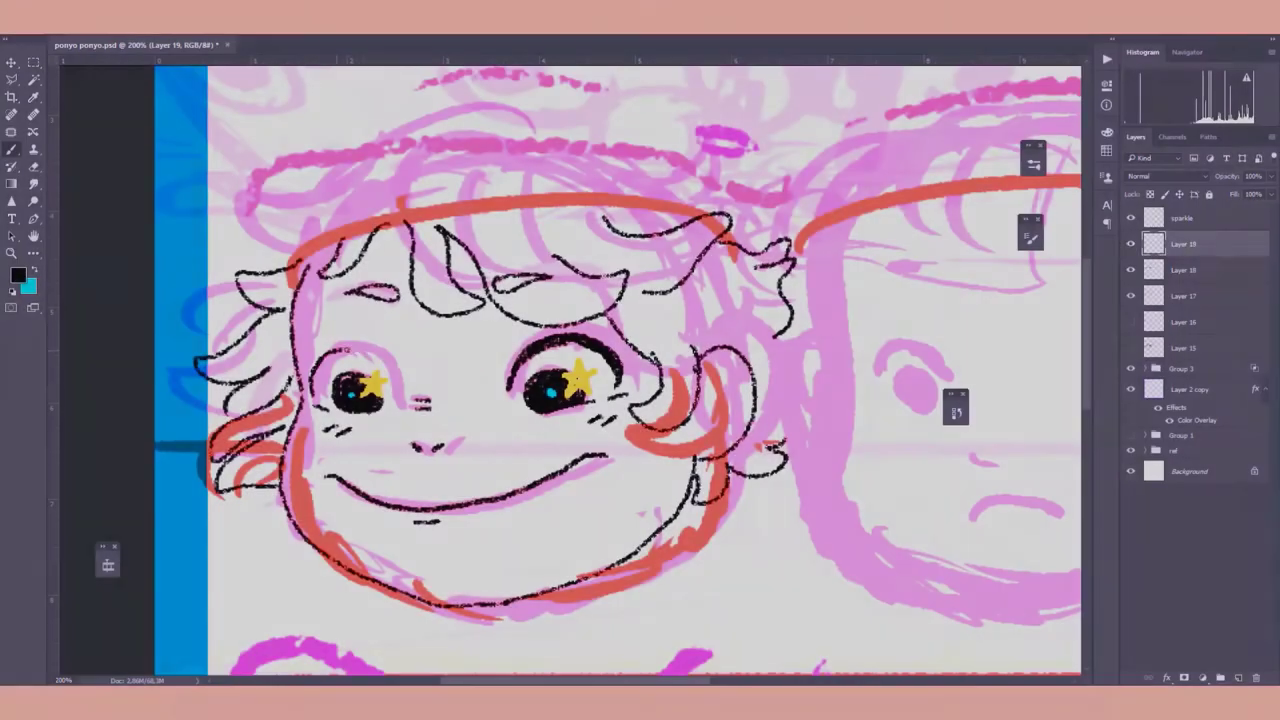
Step: Zoom in closer on the left face
key("ctrl+plus")
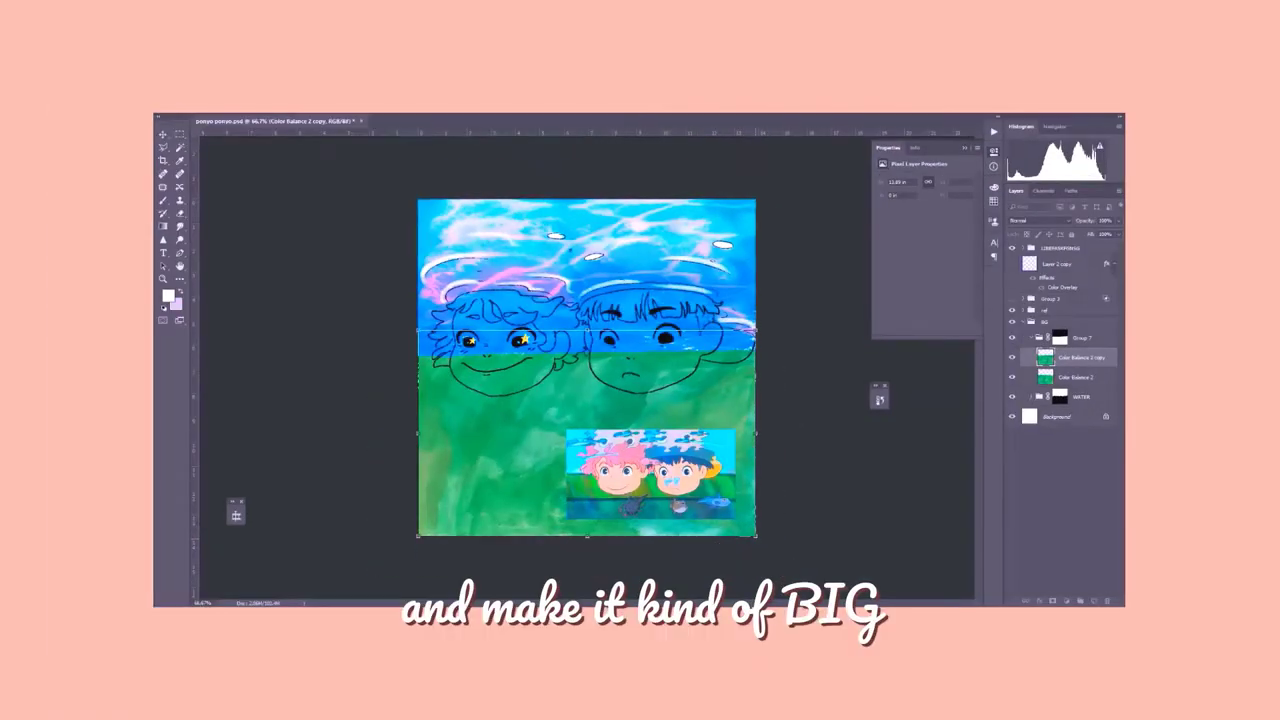
Step: Scale the watercolour water texture up to cover the canvas
left_click_drag(895, 603, 850, 541)
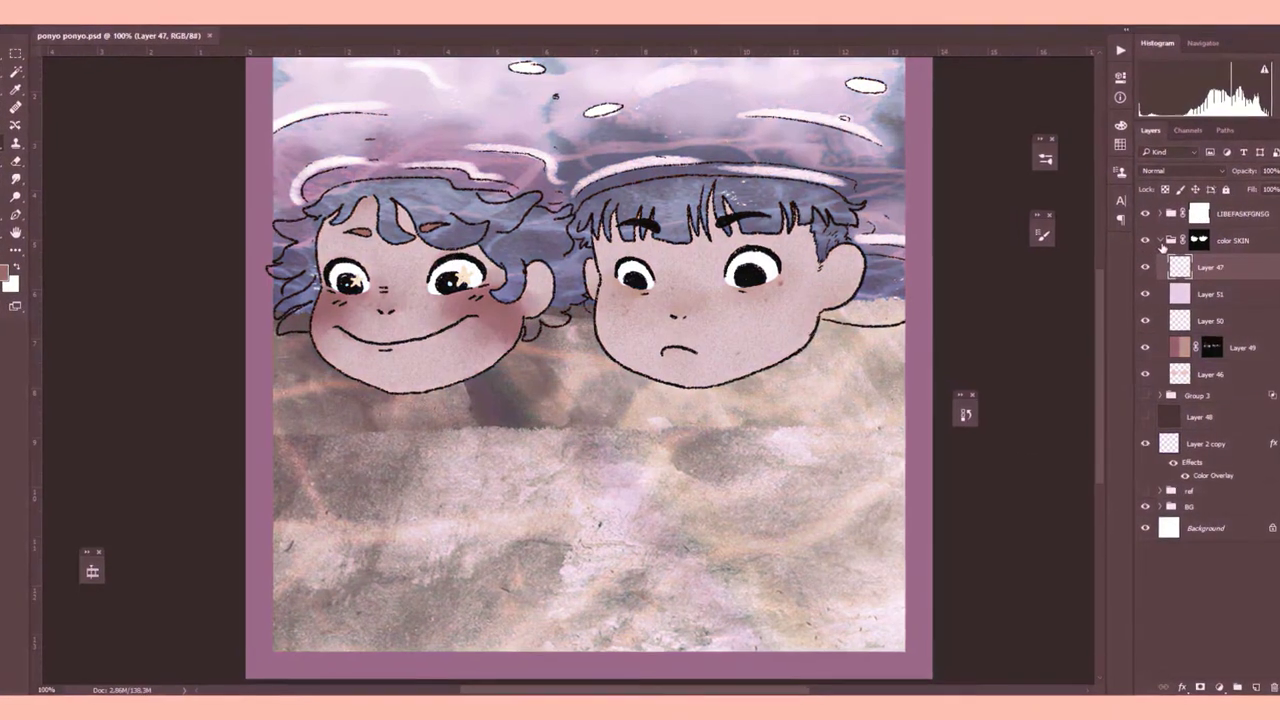
Step: Collapse the color SKIN group and add a new layer group above Group 3
left_click(1146, 245)
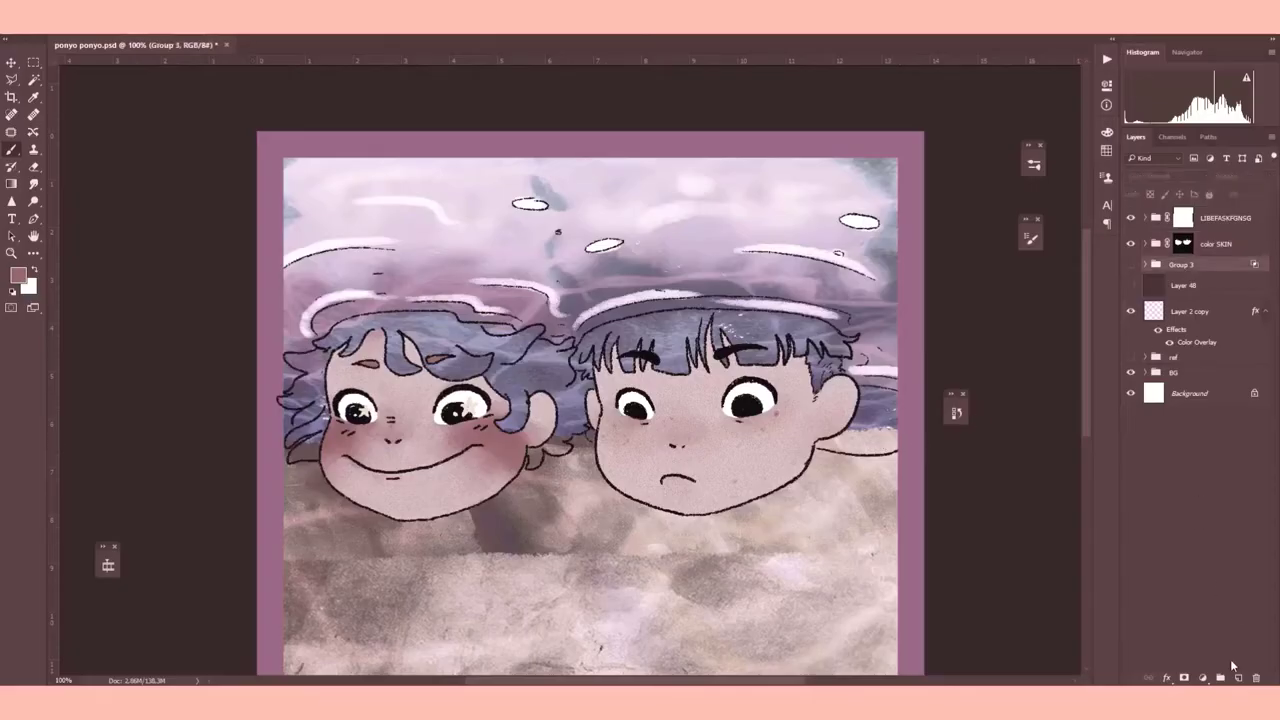
left_click(1221, 678)
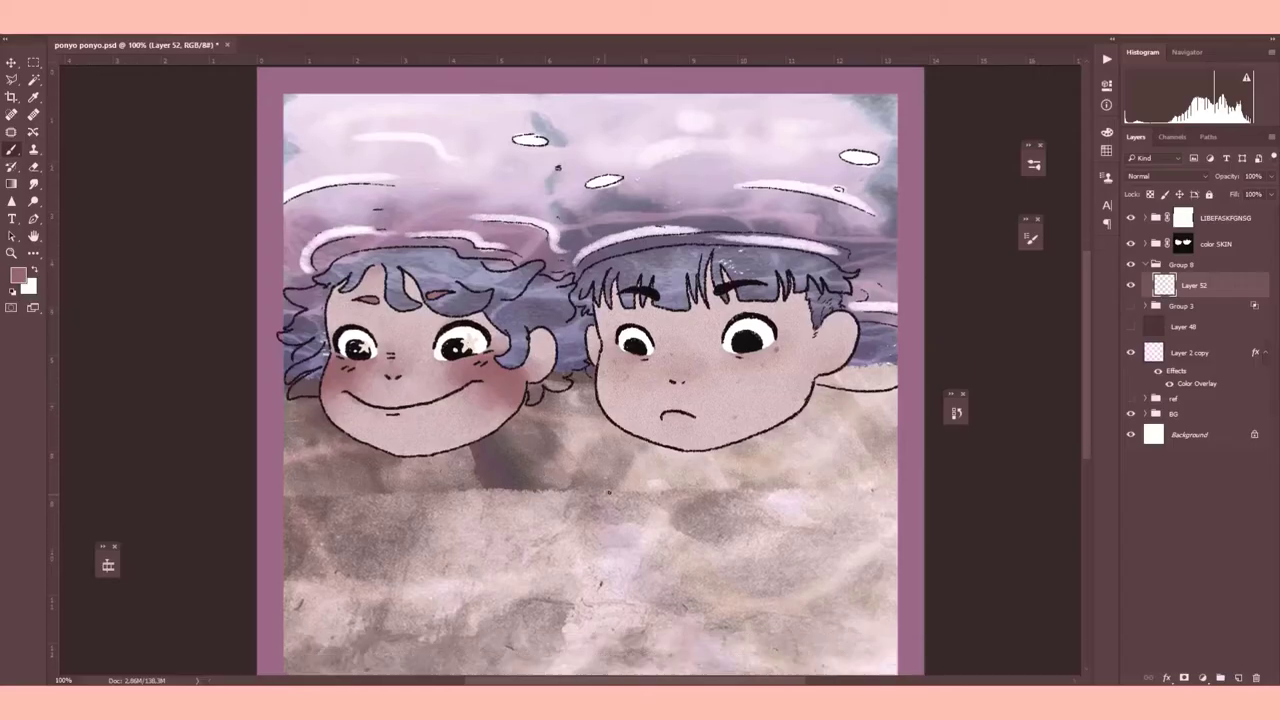
scroll(590, 370, "down", 2)
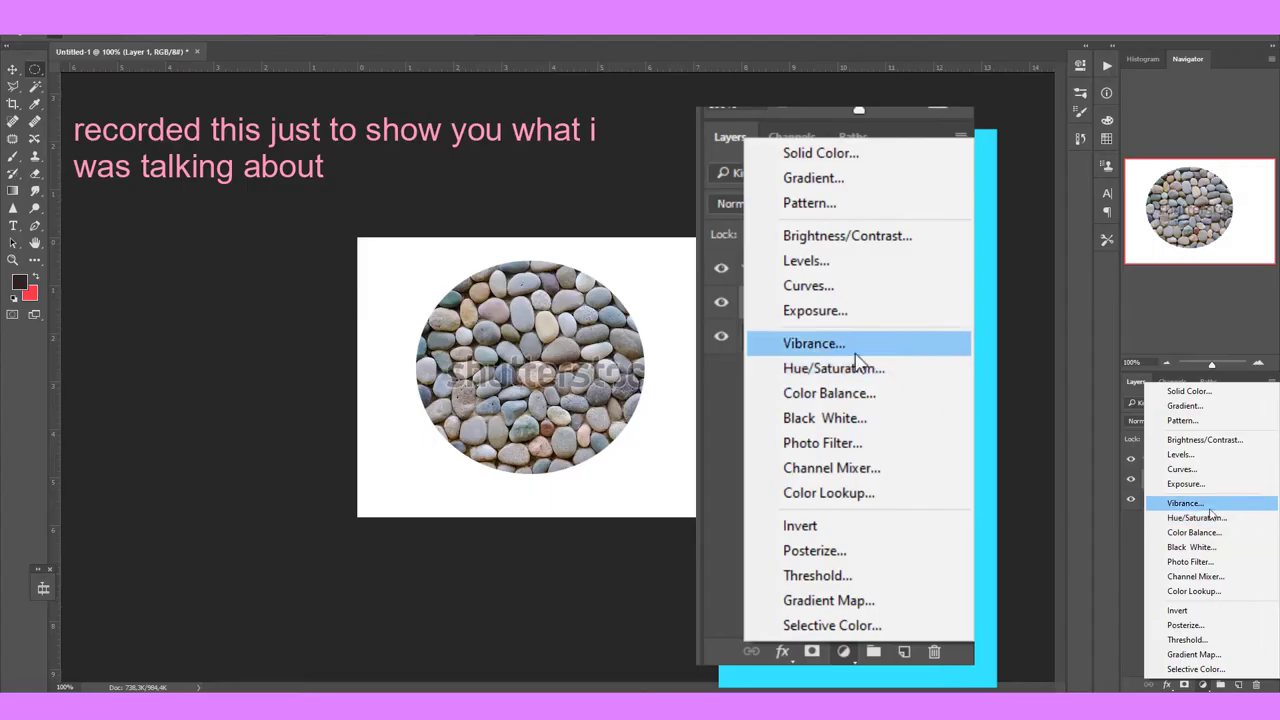
Step: Add a Hue/Saturation adjustment to the pebble circle and lower its saturation
left_click(1208, 510)
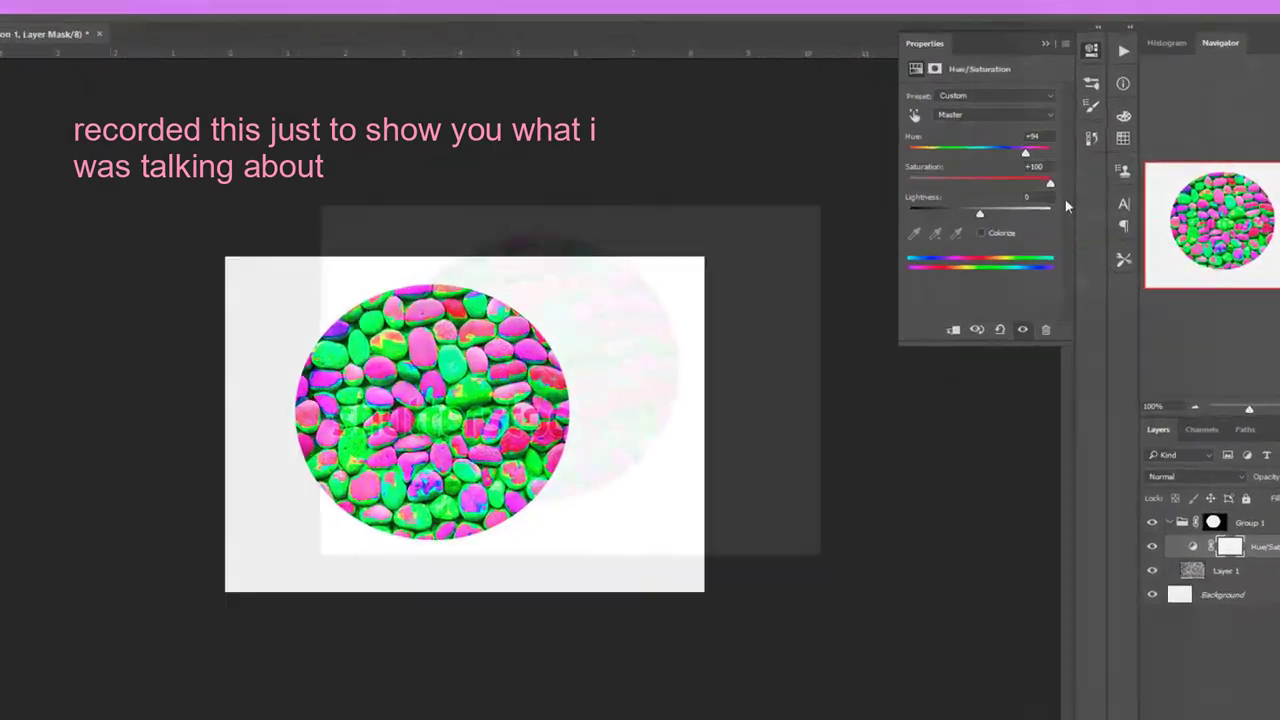
left_click_drag(1046, 176, 978, 176)
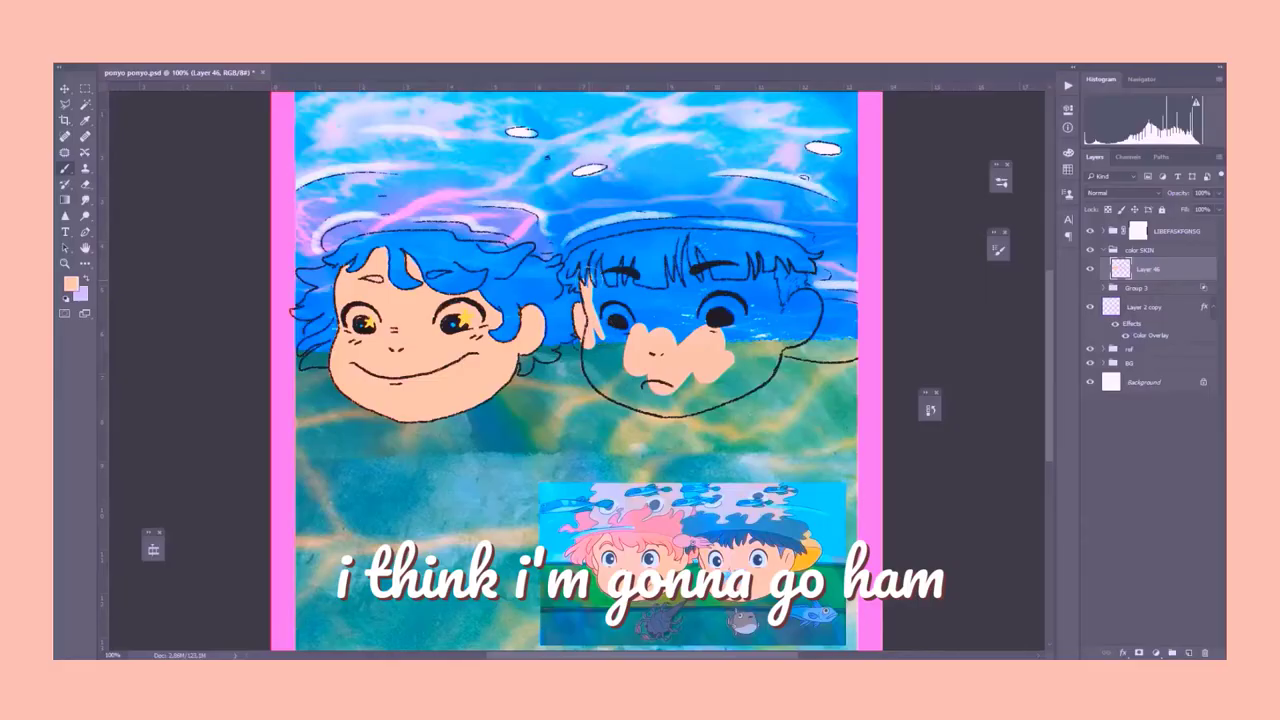
Step: Switch to the Eraser to clean up the skin colour edges
key("e")
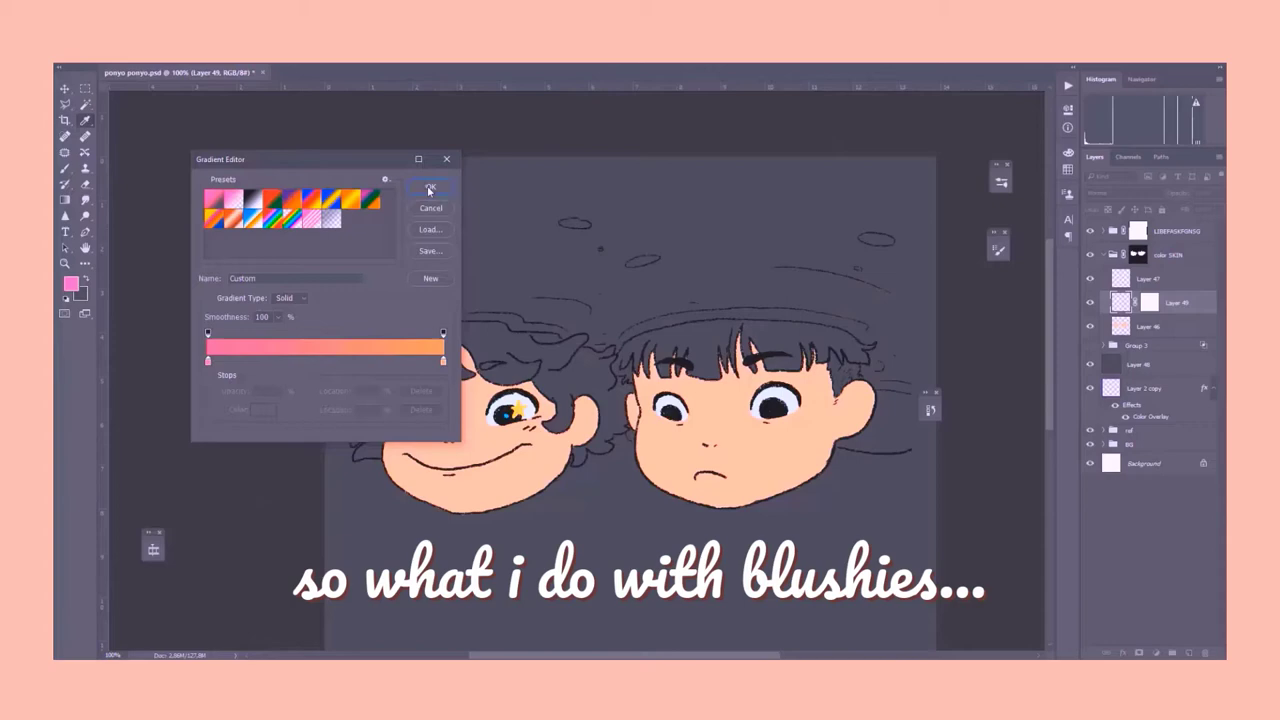
Step: Confirm the pink-to-orange blush gradient in the Gradient Editor
left_click(429, 190)
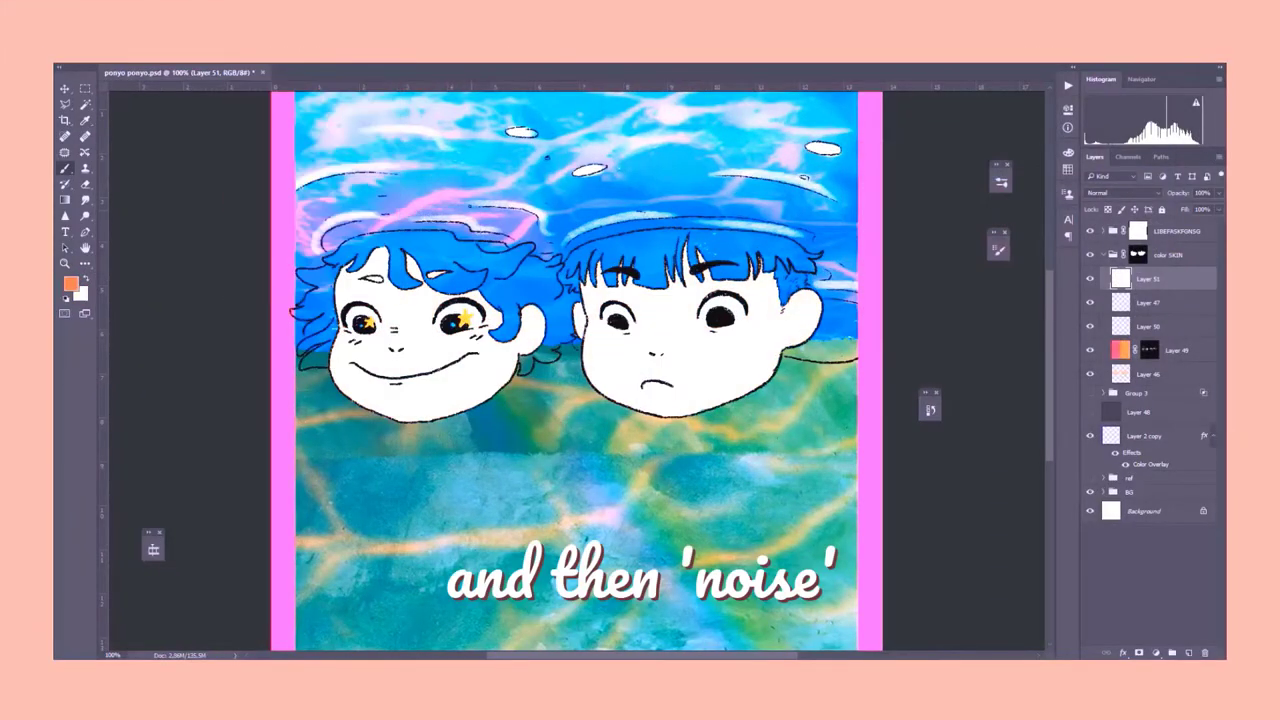
Step: Set the noise amount to about 79 and lower the noise layer to 18% opacity
left_click_drag(568, 339, 610, 339)
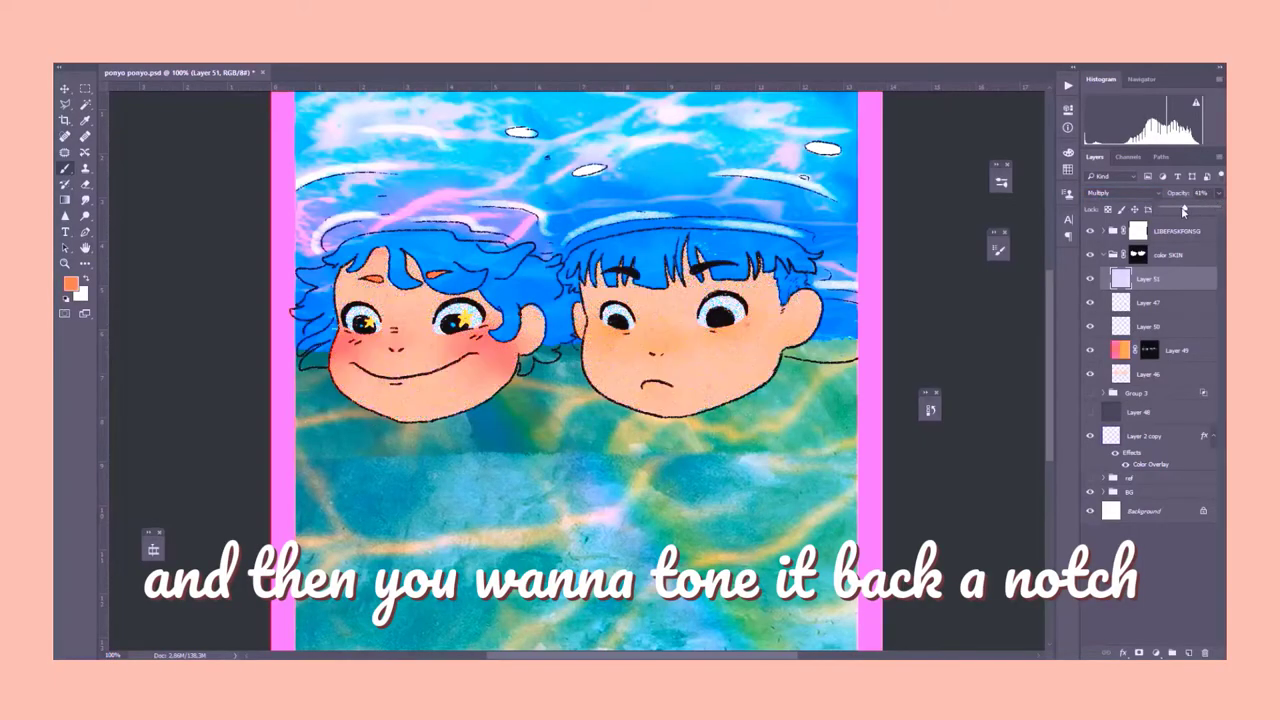
left_click_drag(1183, 210, 1171, 211)
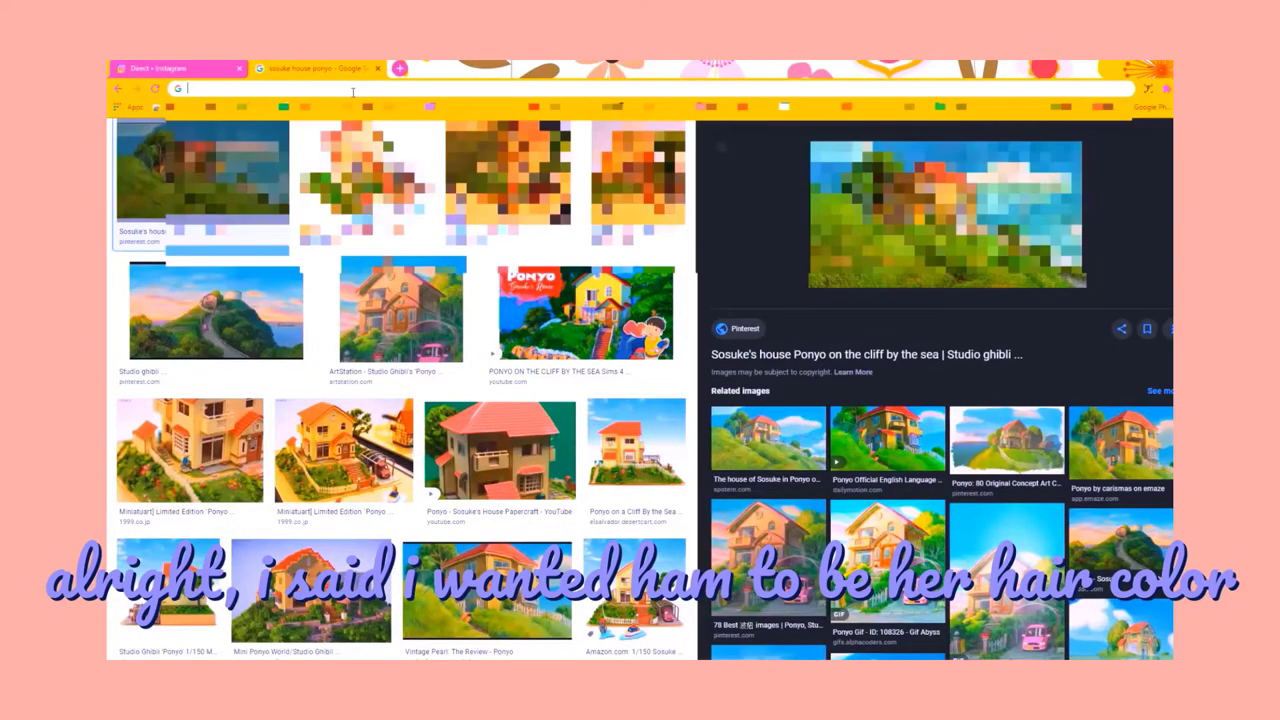
Step: Search Google for 'ham' and scroll through the results for ham colour references
left_click(352, 88)
type("ham")
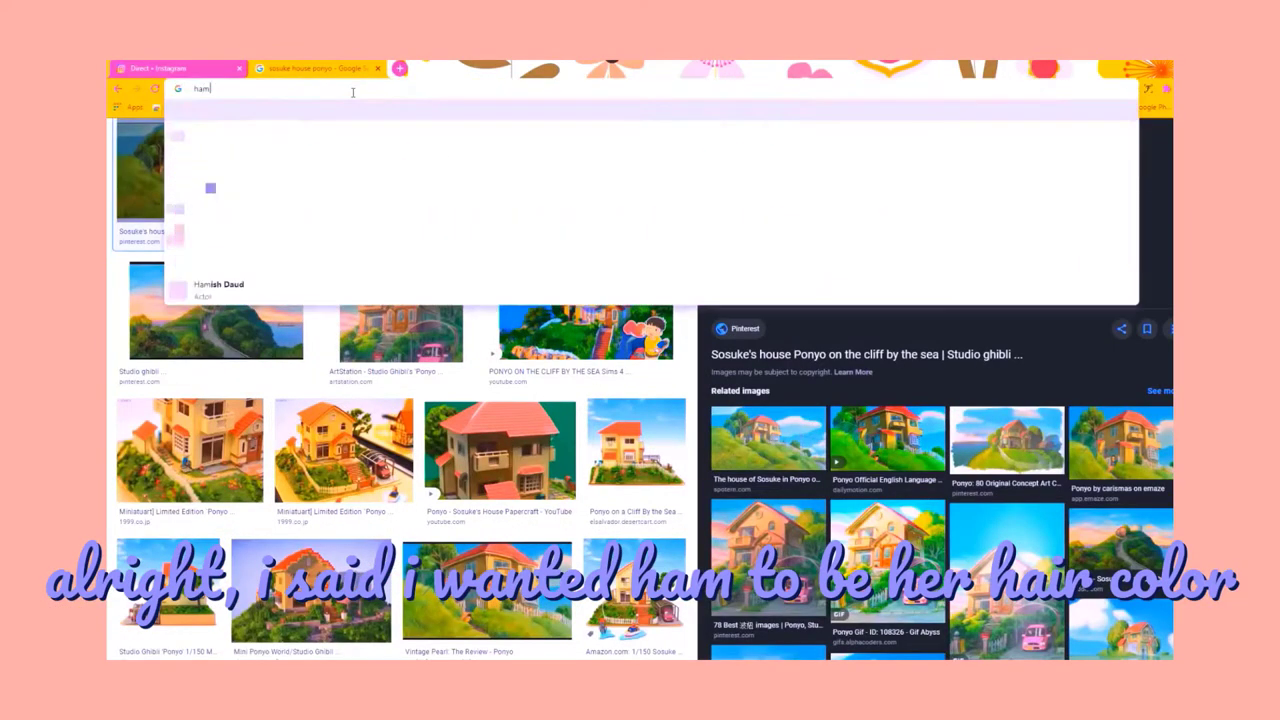
key("Return")
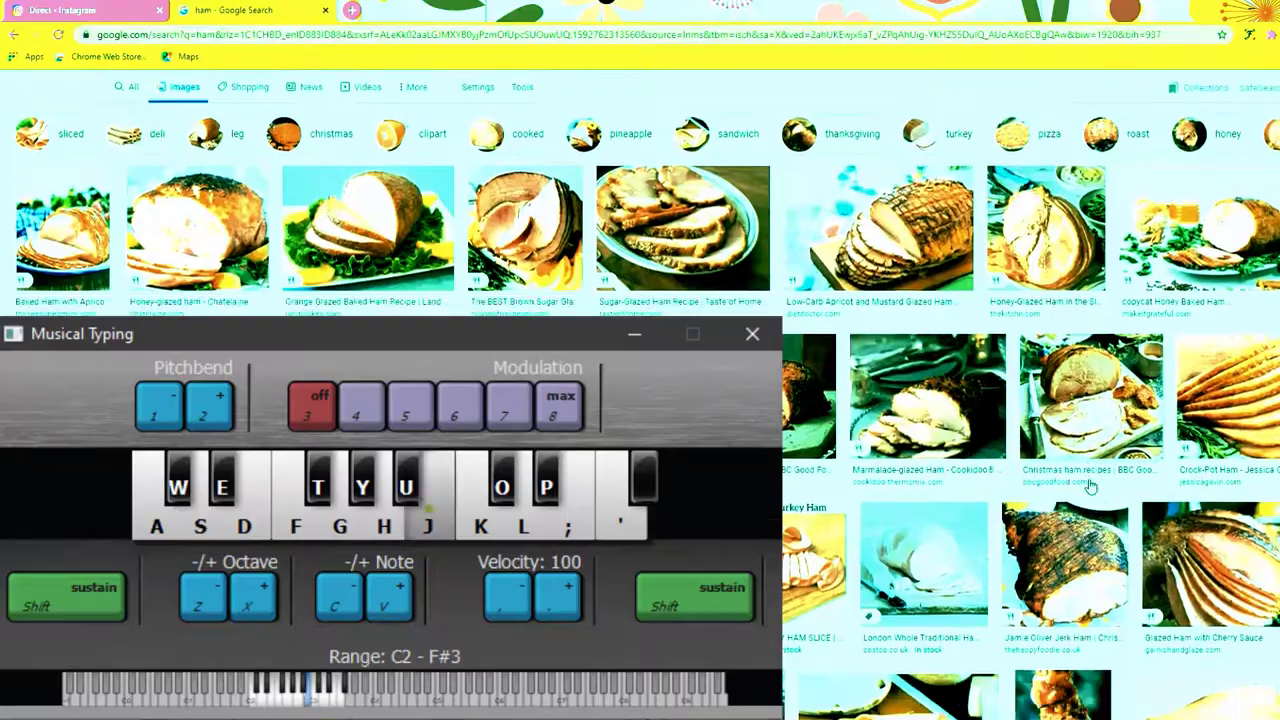
scroll(1068, 458, "down", 2)
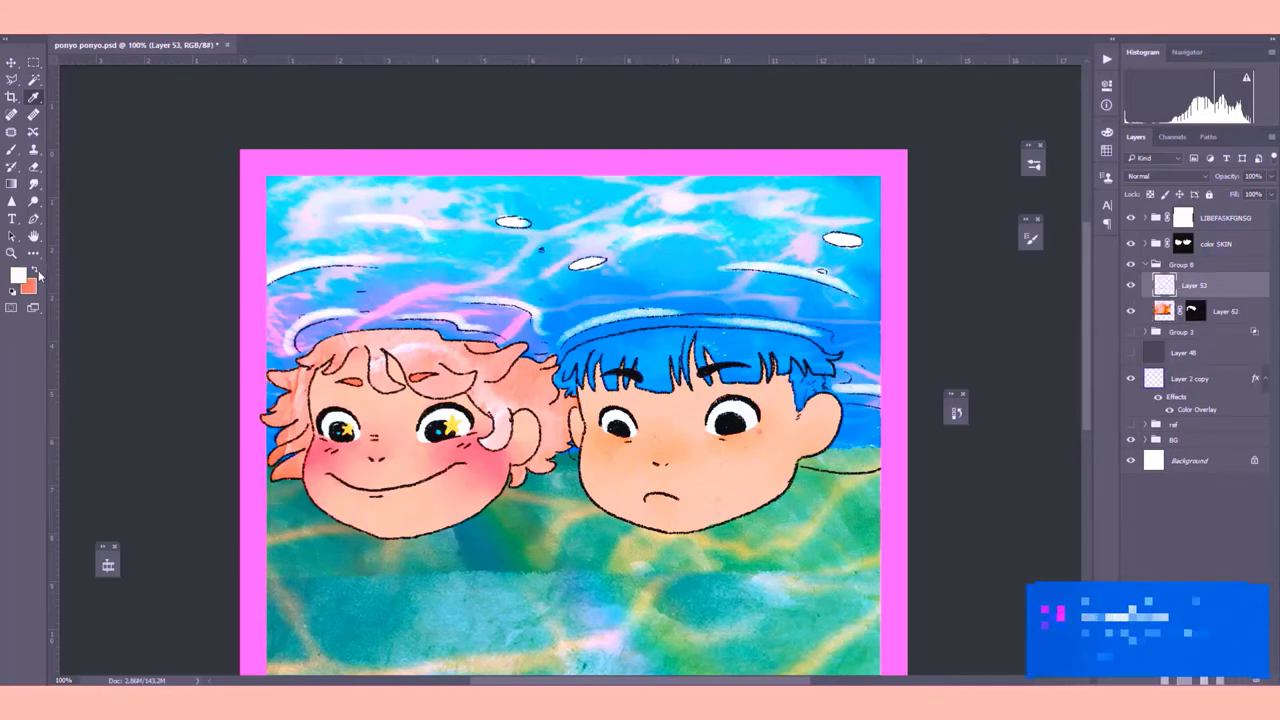
Step: Fill Layer 53 with orange, set it to Multiply, then select Layer 52's mask
key("ctrl+BackSpace")
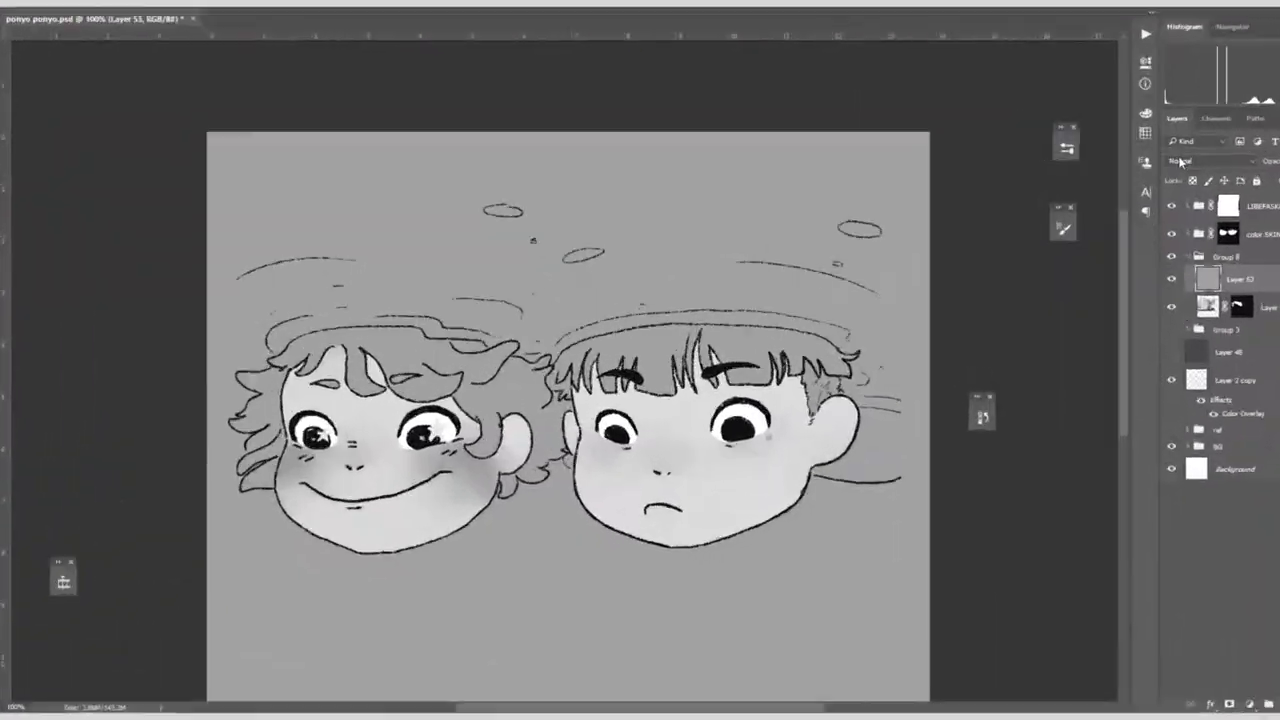
left_click(1165, 176)
left_click(1160, 300)
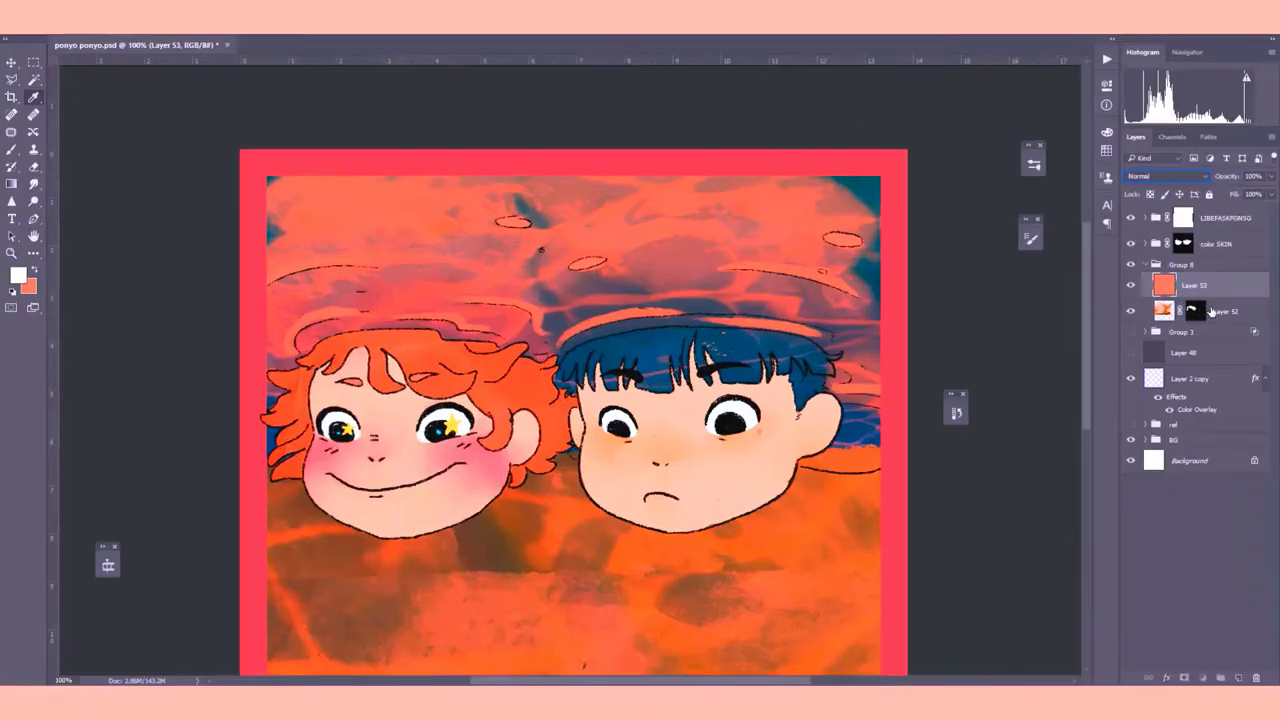
left_click(1108, 320)
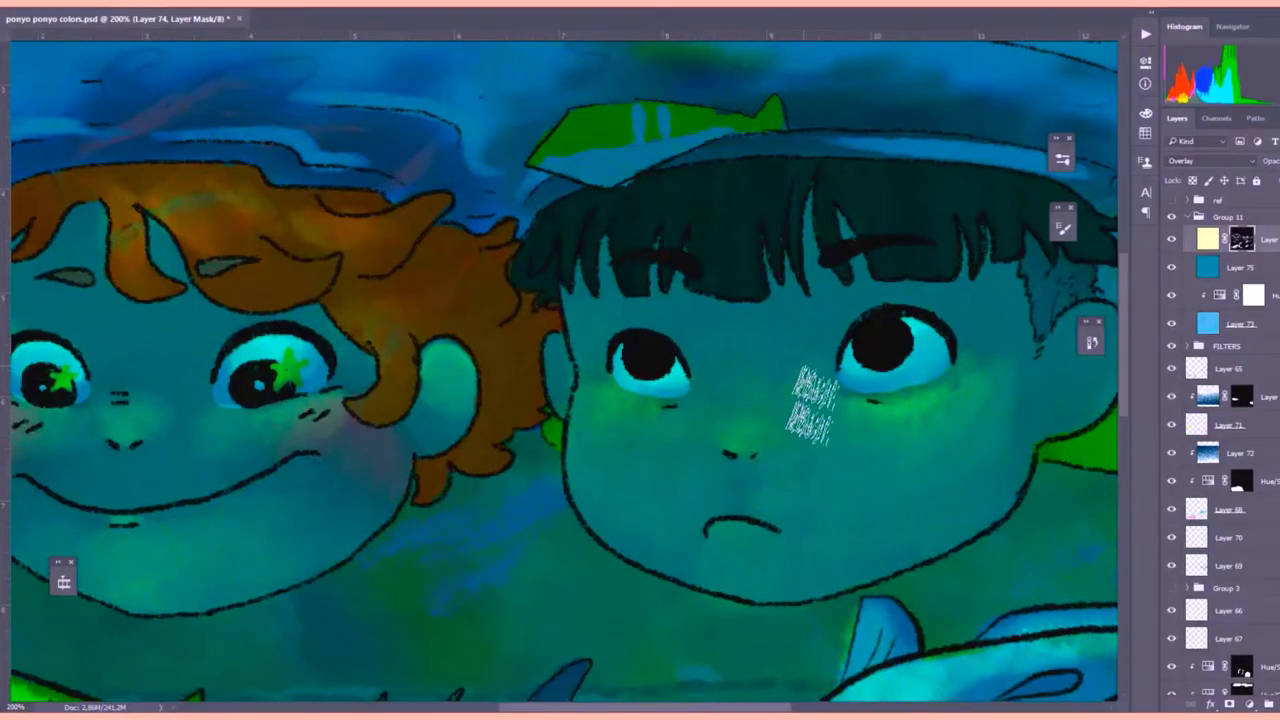
Step: Paint on the layer mask over the boy's hair, then pan to the girl's face
left_click_drag(650, 240, 688, 268)
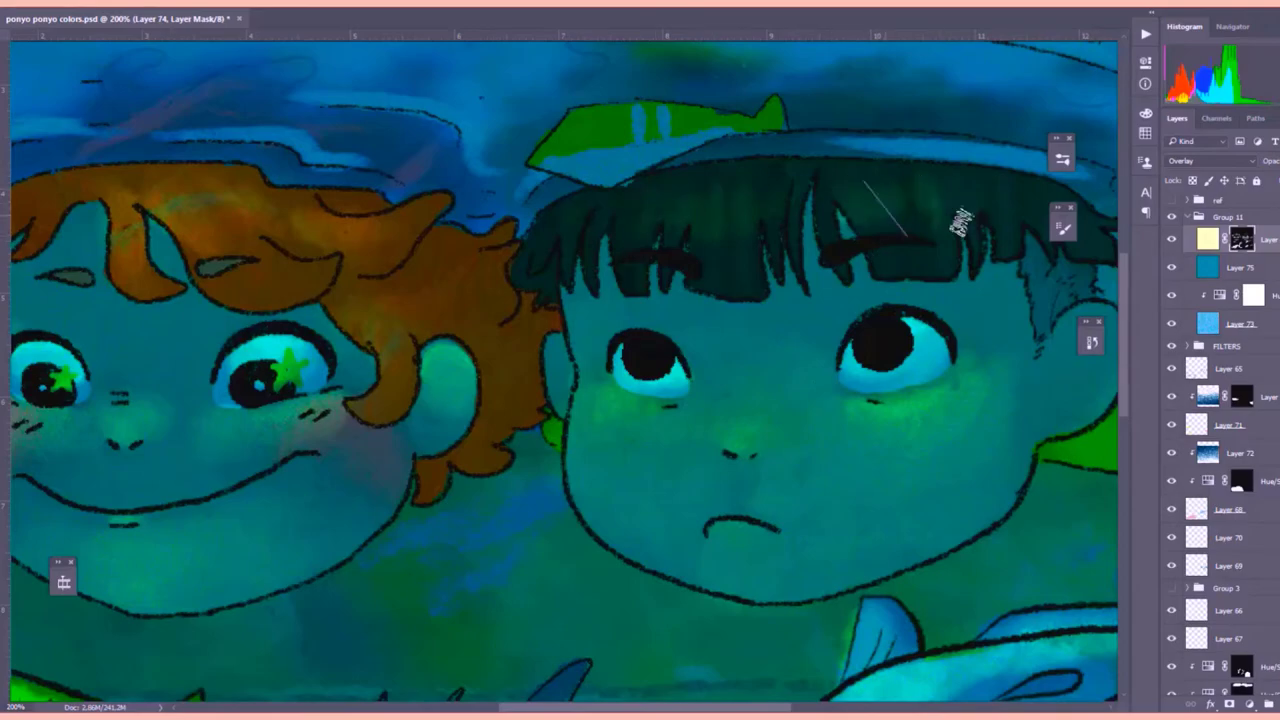
left_click_drag(960, 222, 770, 334)
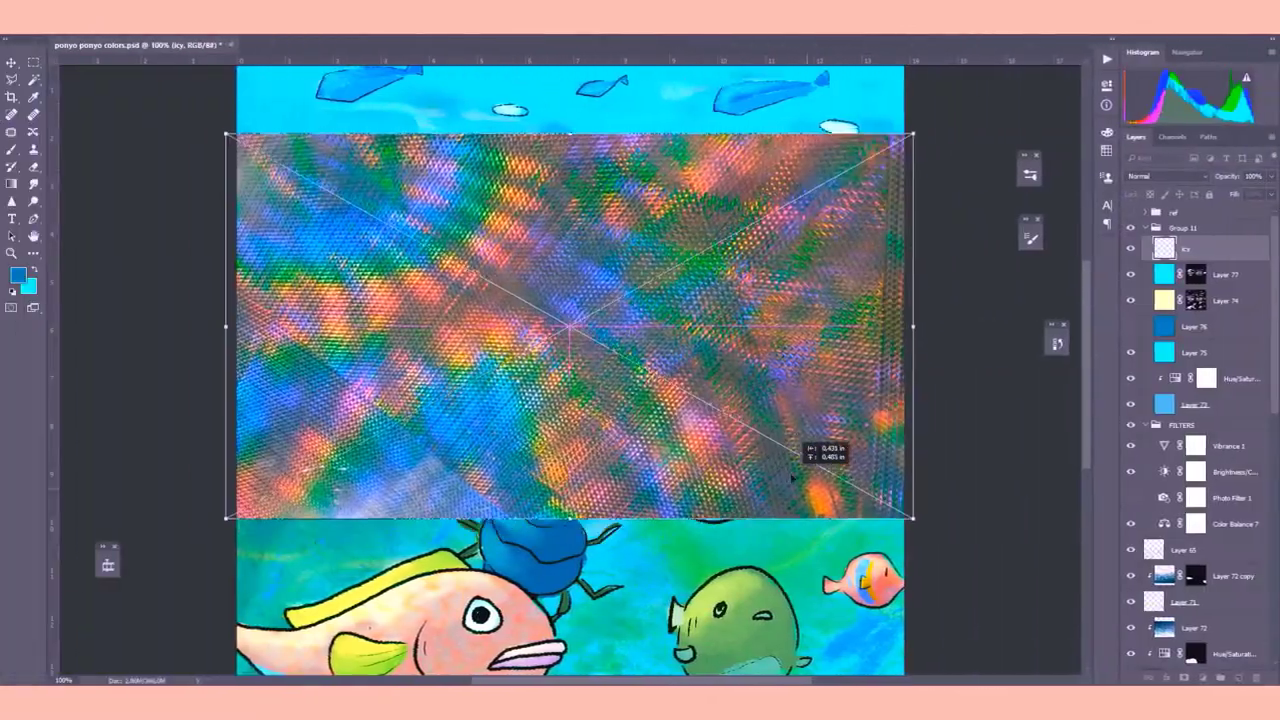
Step: Commit the icy texture, add Brightness/Contrast at brightness 150, and select the Vibrance 2 mask
scroll(820, 440, "down", 1)
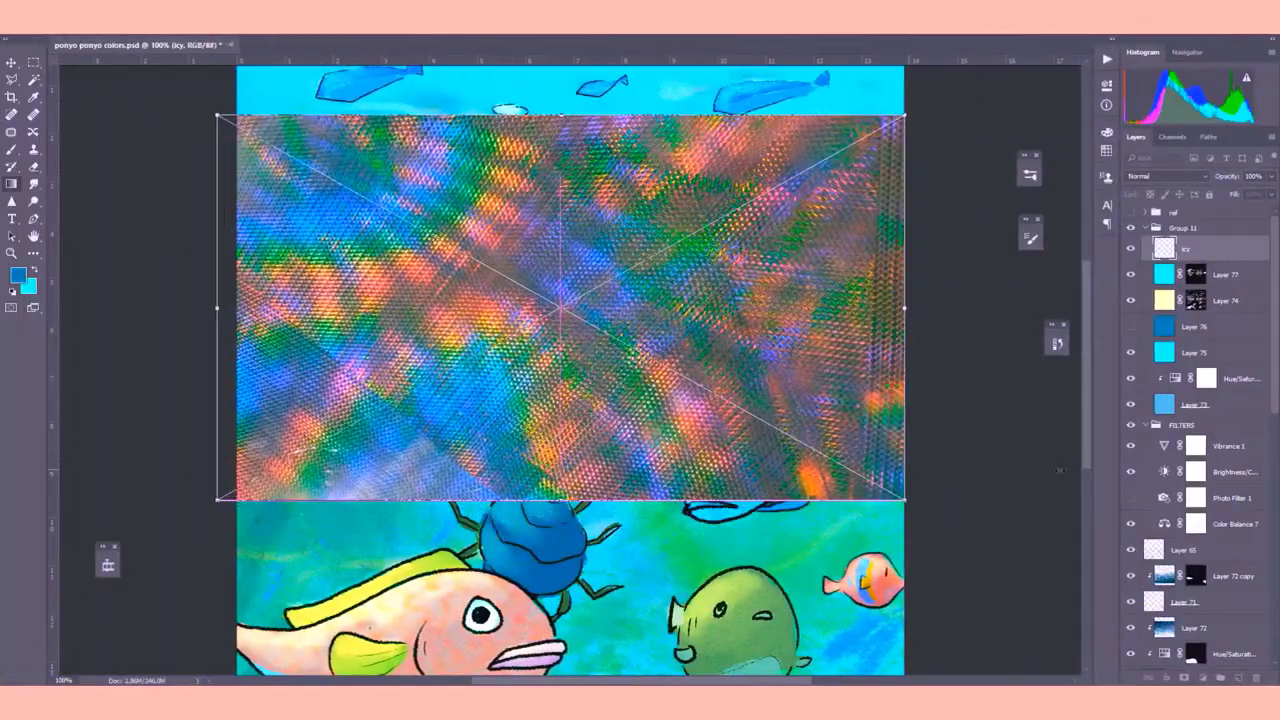
key("Return")
left_click(1210, 679)
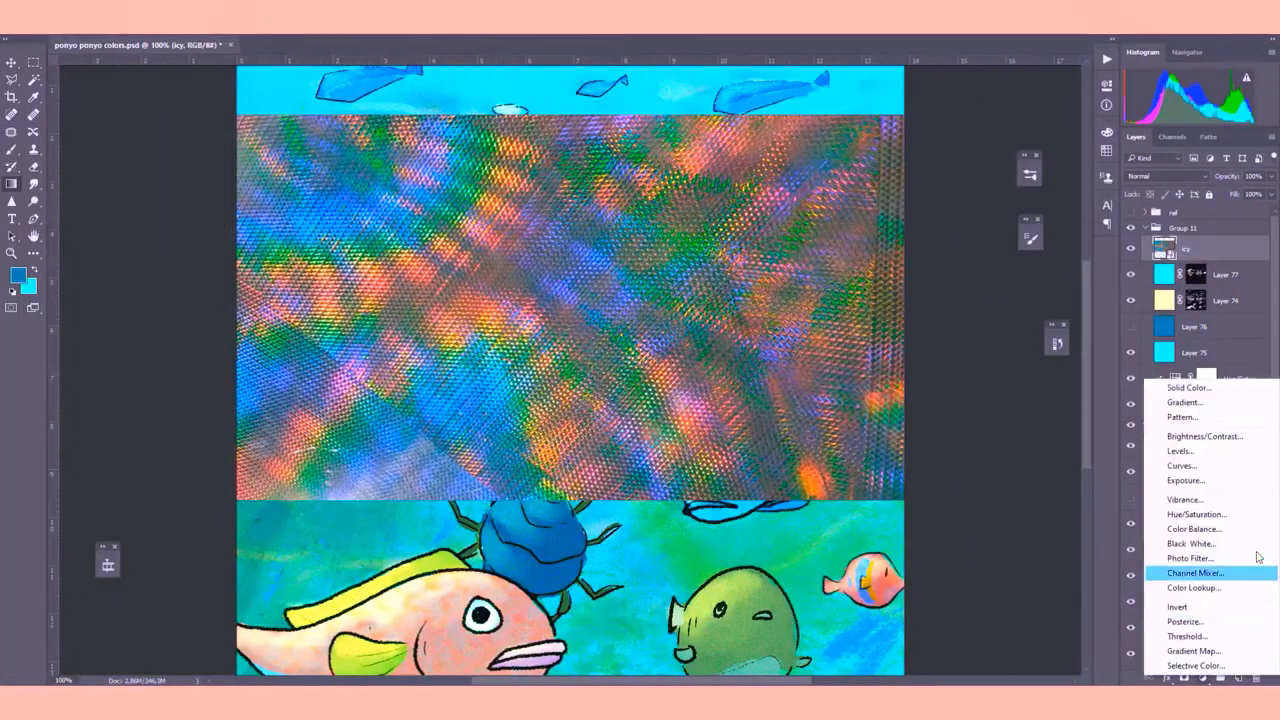
left_click(1203, 437)
left_click_drag(1020, 155, 1045, 180)
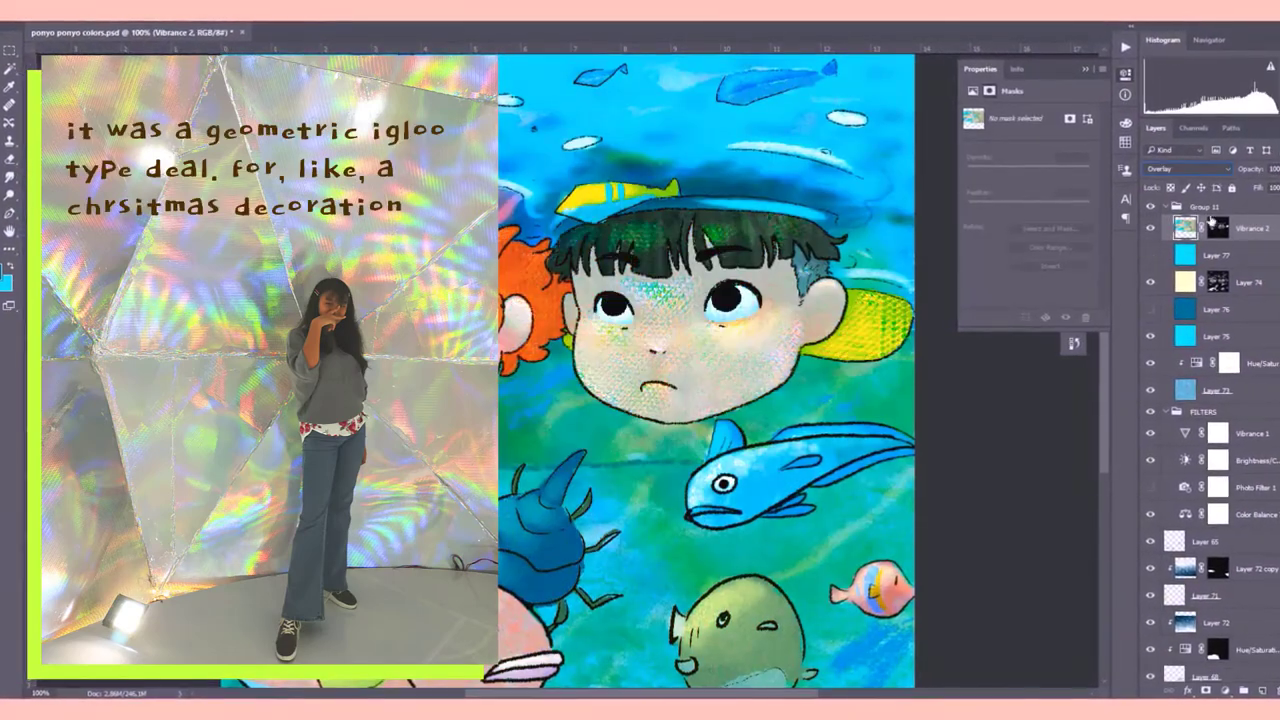
left_click(1217, 228)
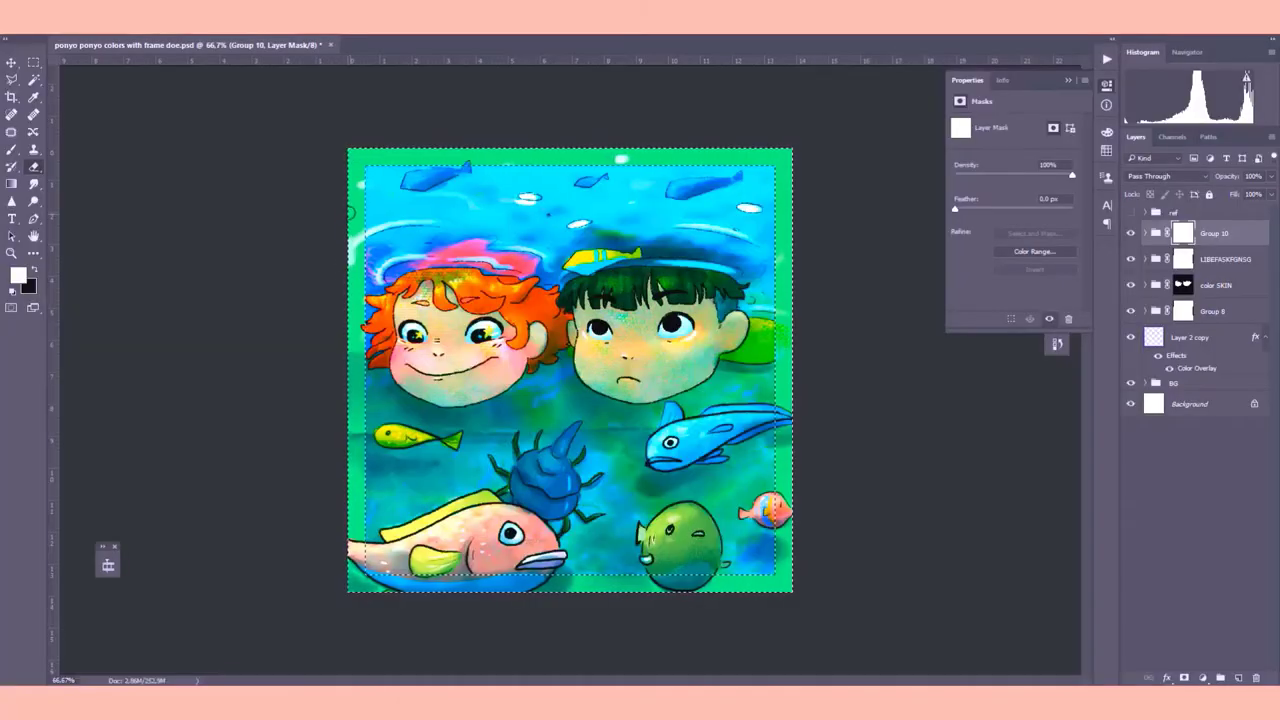
Step: Paint in the left edge of the green frame on the layer mask
left_click_drag(352, 524, 357, 415)
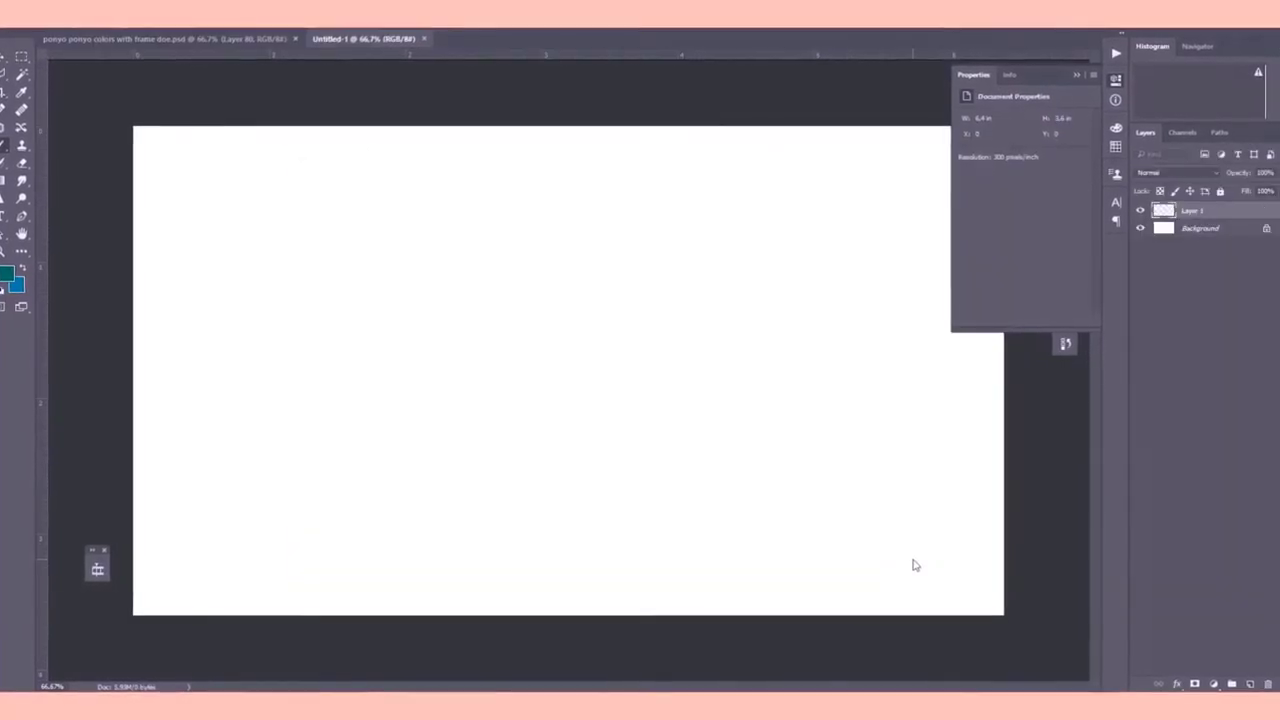
Step: Paste the framed Ponyo screenshot, clear the grey to white, and size the two other posts beside it
key("ctrl+v")
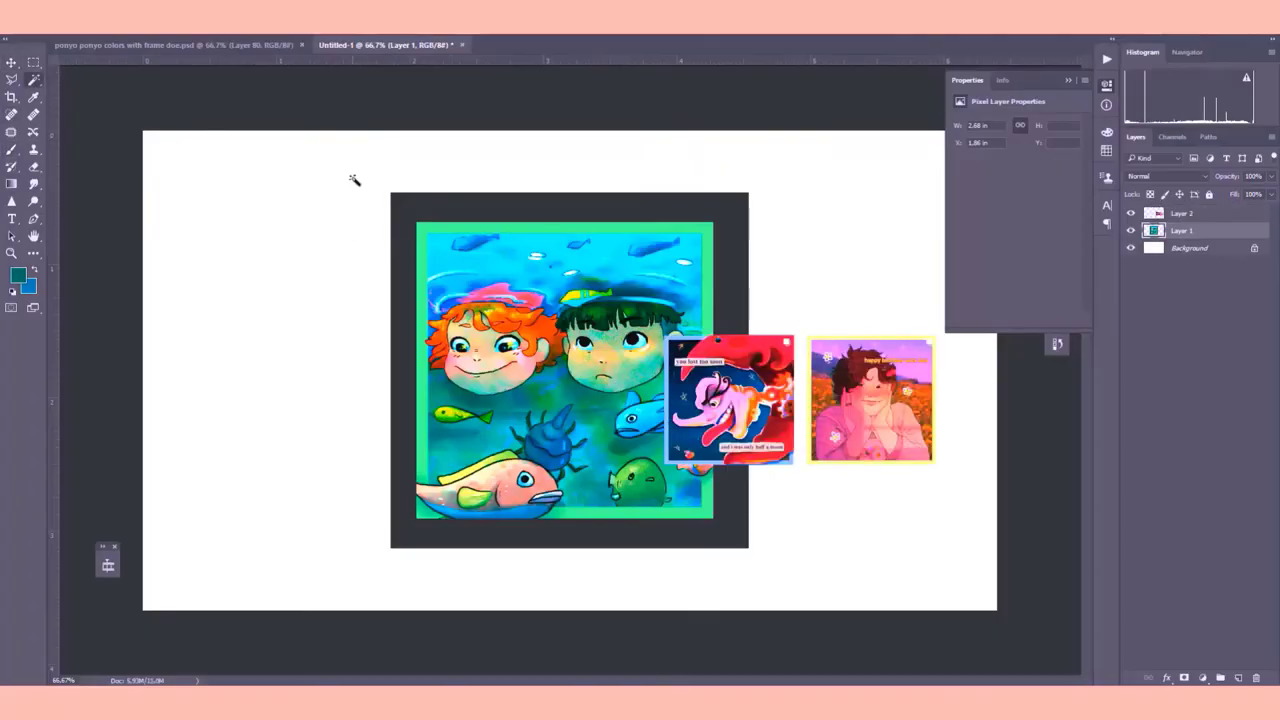
key("Delete")
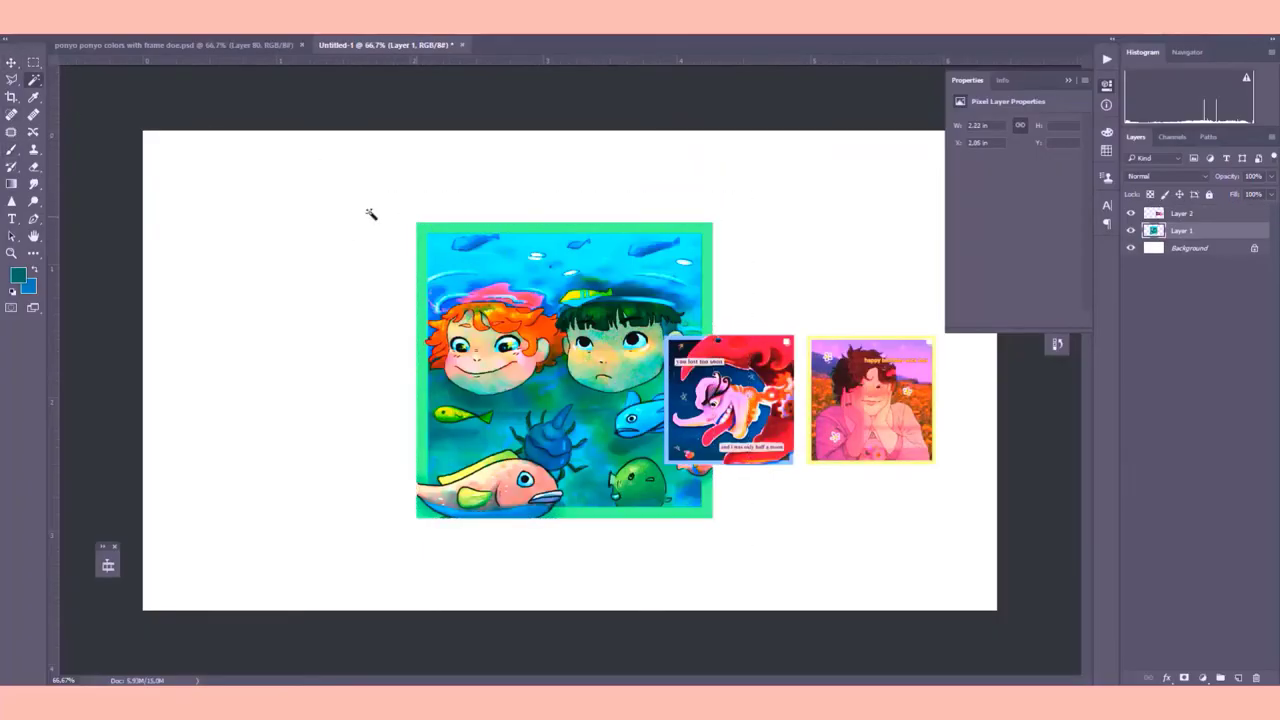
left_click_drag(543, 384, 292, 386)
left_click_drag(766, 381, 598, 284)
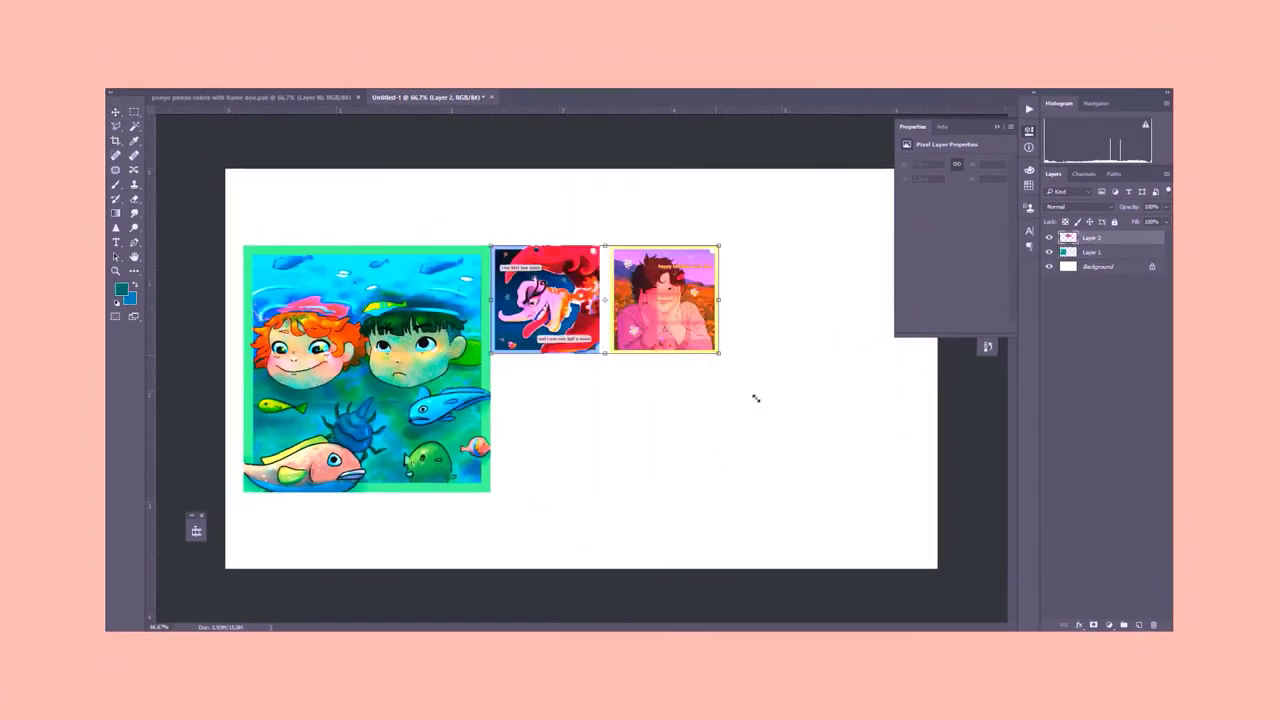
left_click_drag(716, 350, 983, 542)
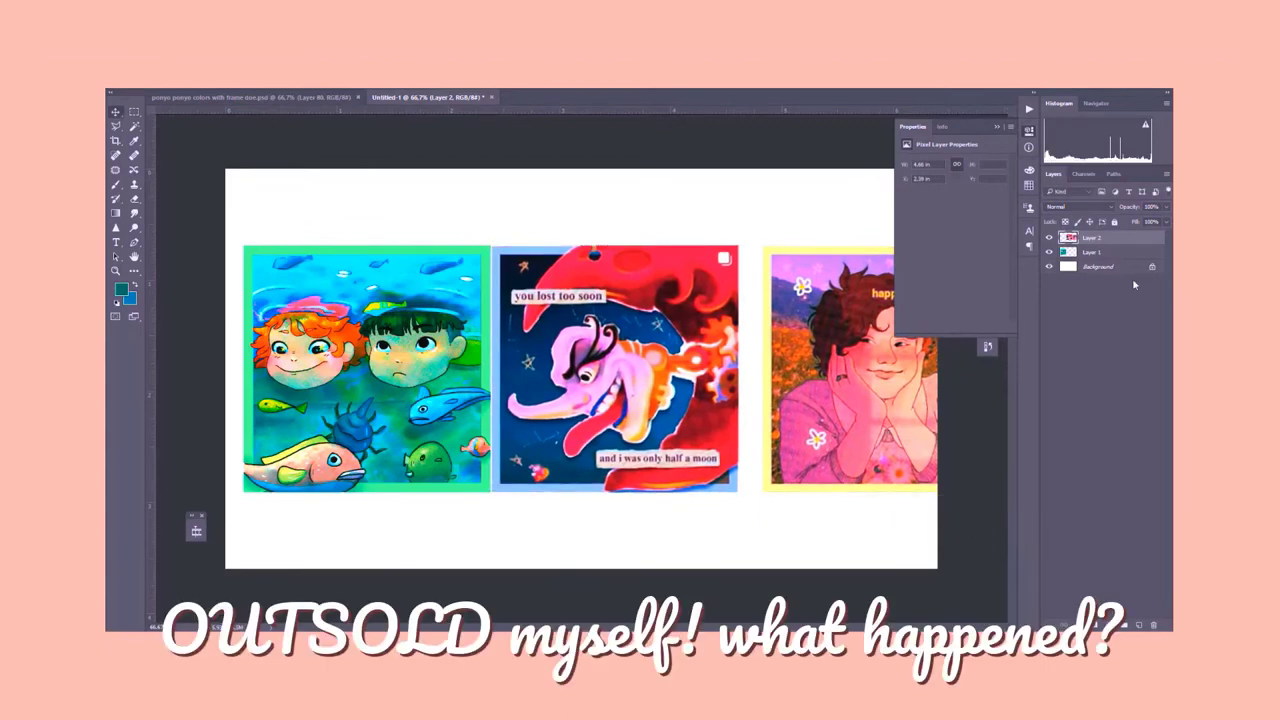
left_click(1092, 252, "shift")
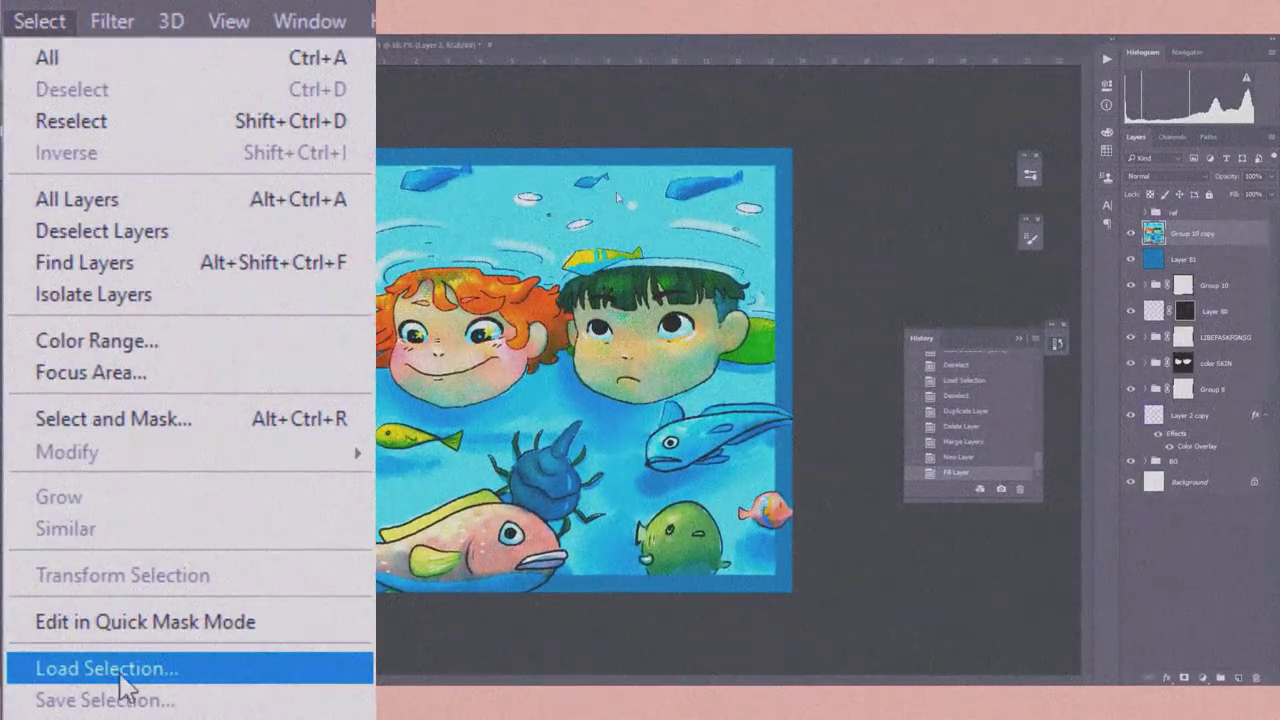
Step: Mask Group 10 copy with the saved artwork selection and delete the blue fill Layer 81
left_click(122, 670)
left_click(747, 200)
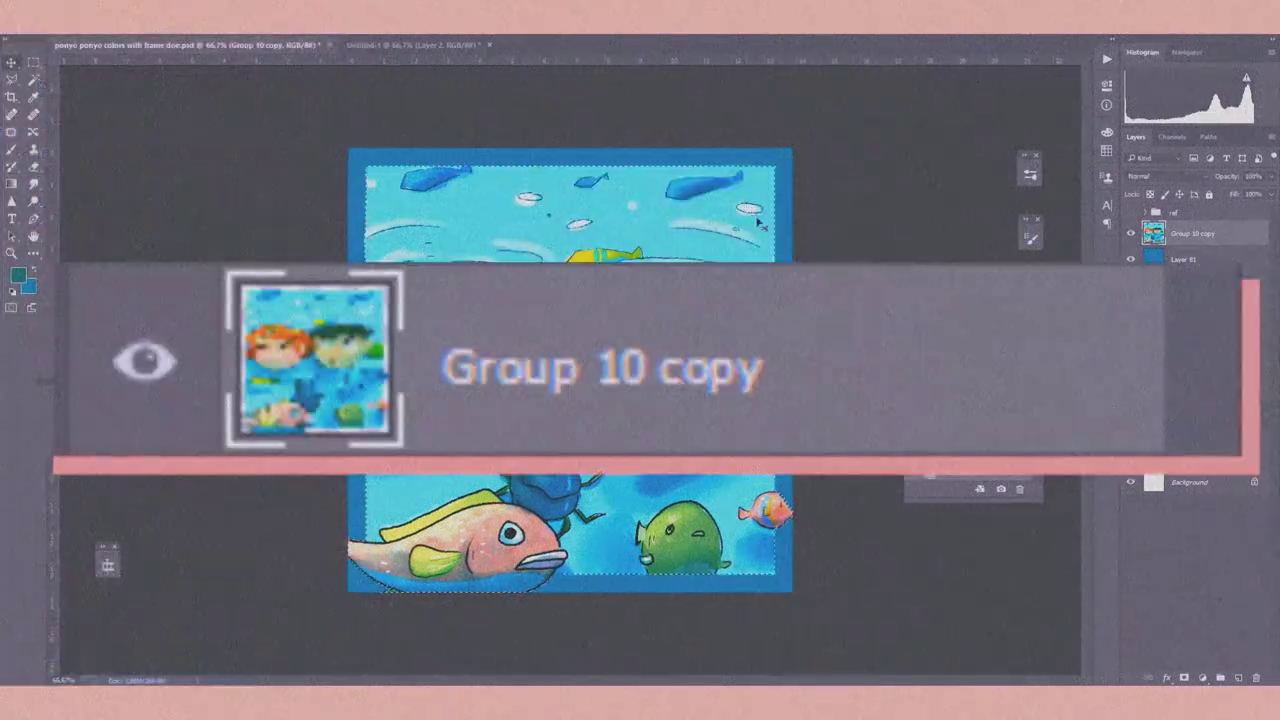
left_click(1220, 678)
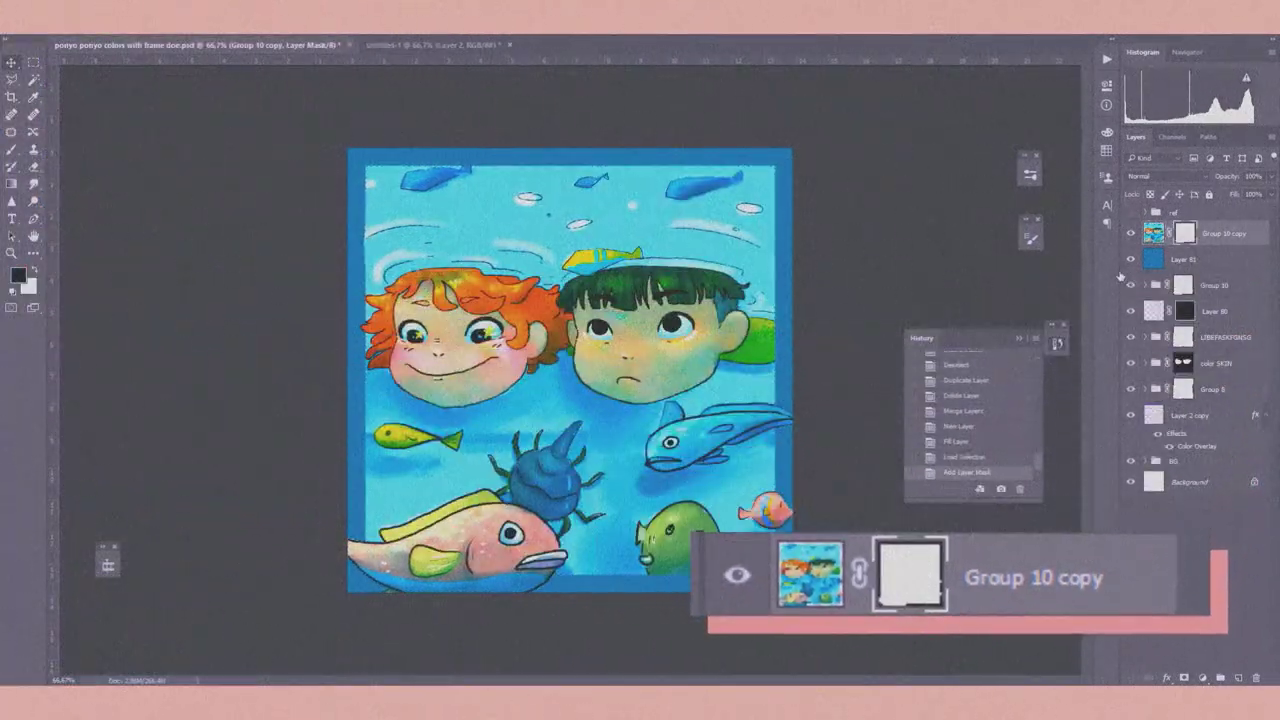
left_click(1185, 259)
key("Delete")
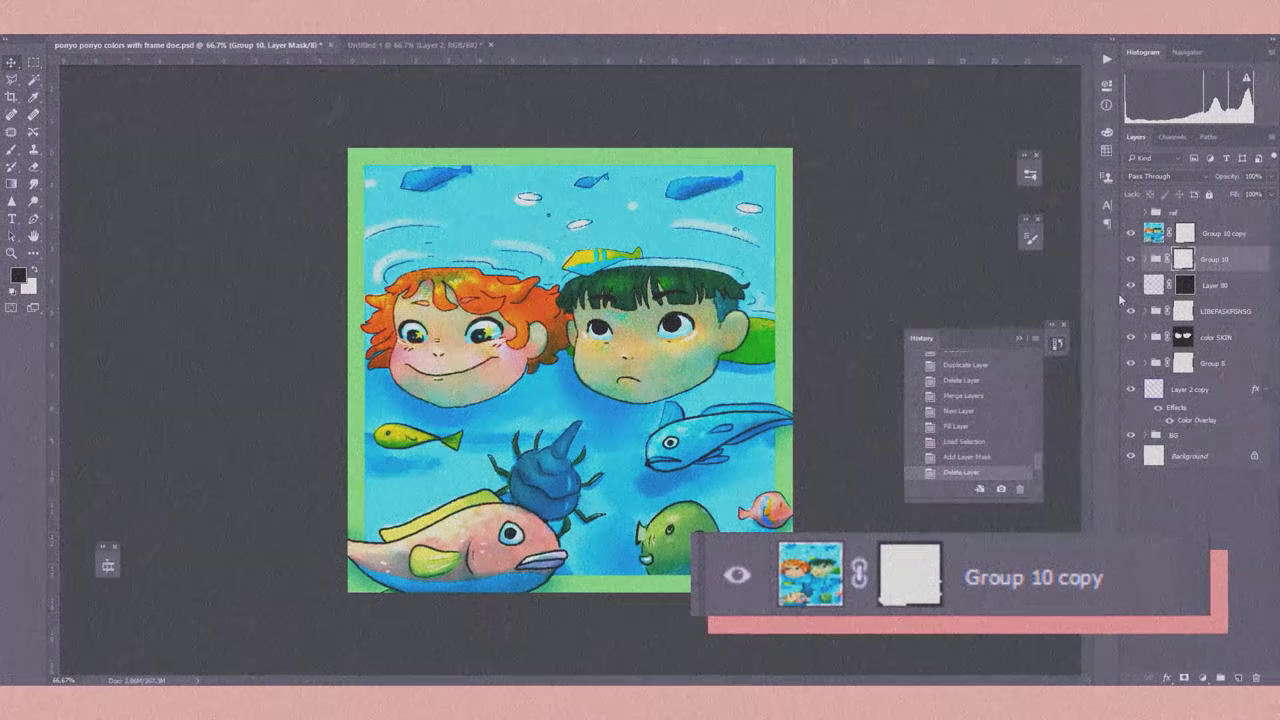
Step: Create Group 11, move Group 10 copy out, and add a purple fill layer inside, trying blend modes
left_click(1215, 233)
key("ctrl+g")
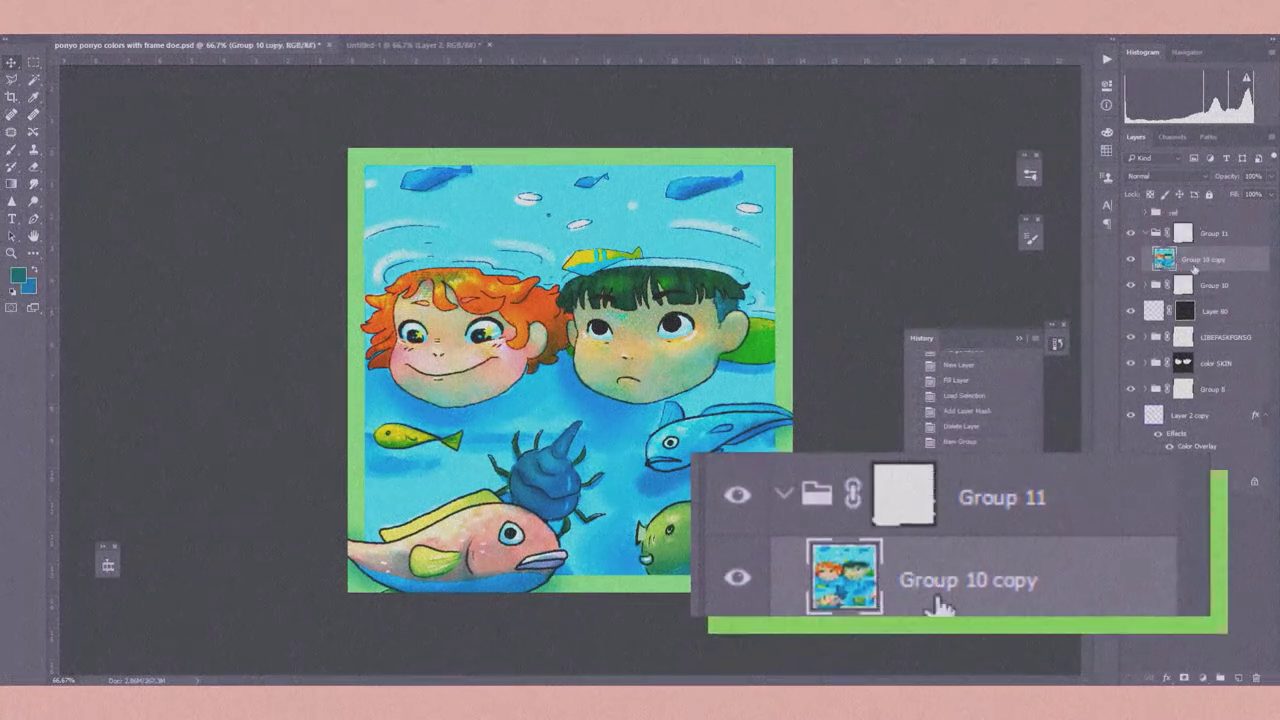
left_click_drag(1193, 264, 1193, 270)
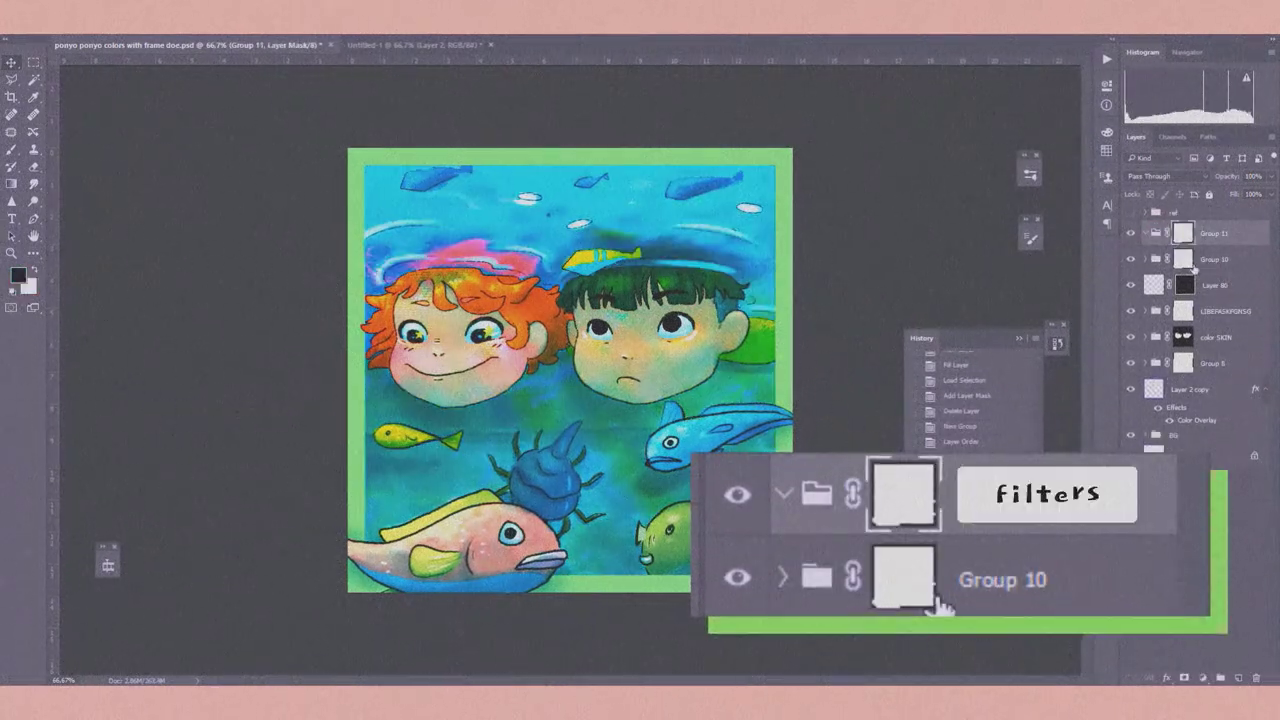
left_click(1238, 678)
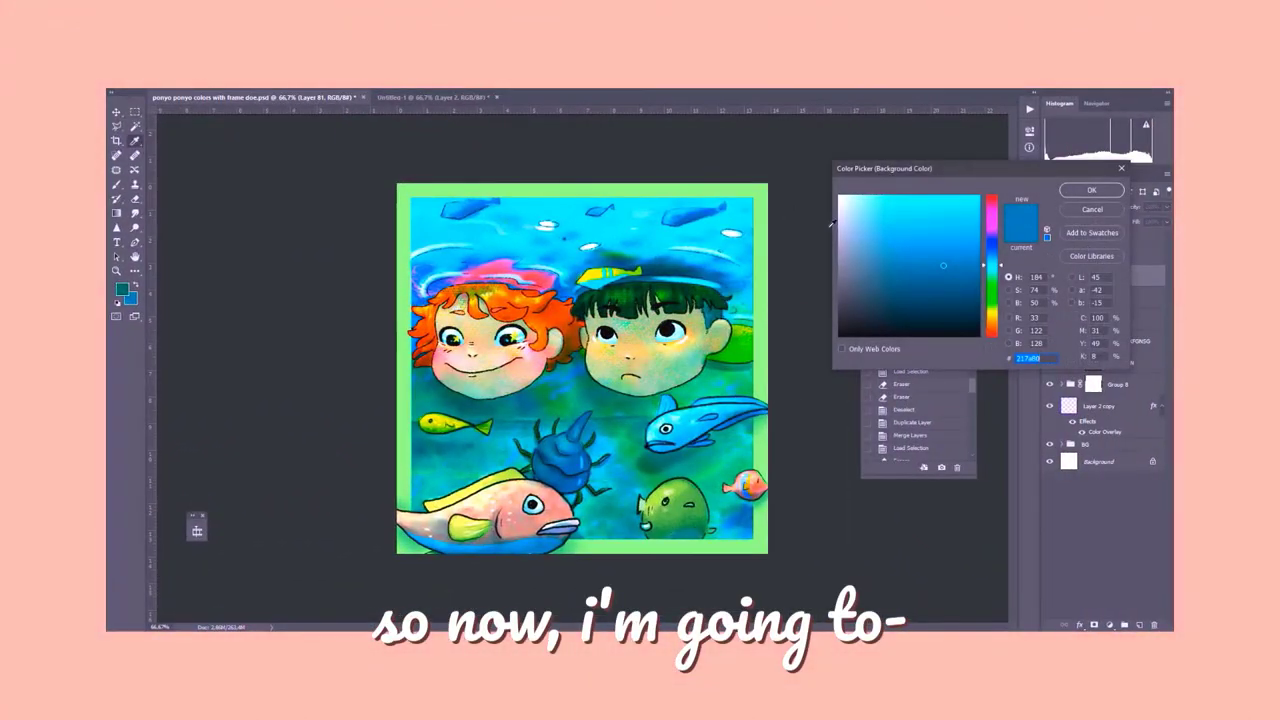
left_click(992, 232)
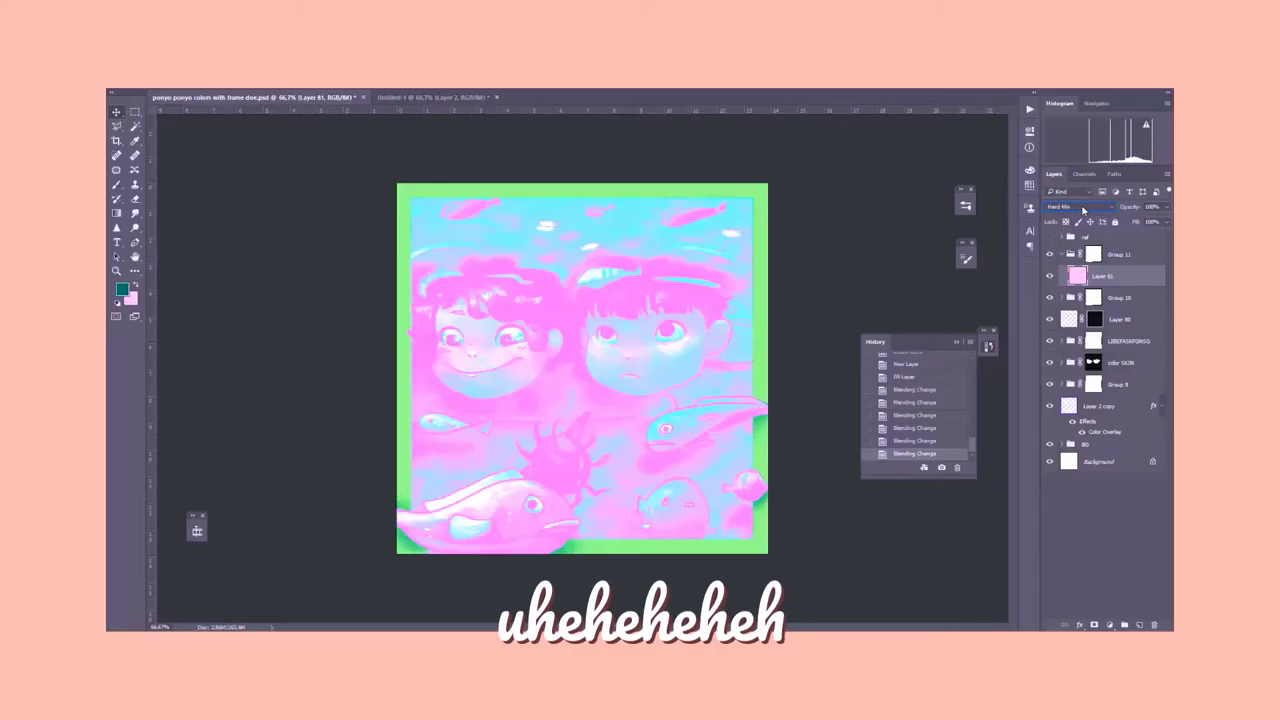
scroll(1082, 209, "down", 3)
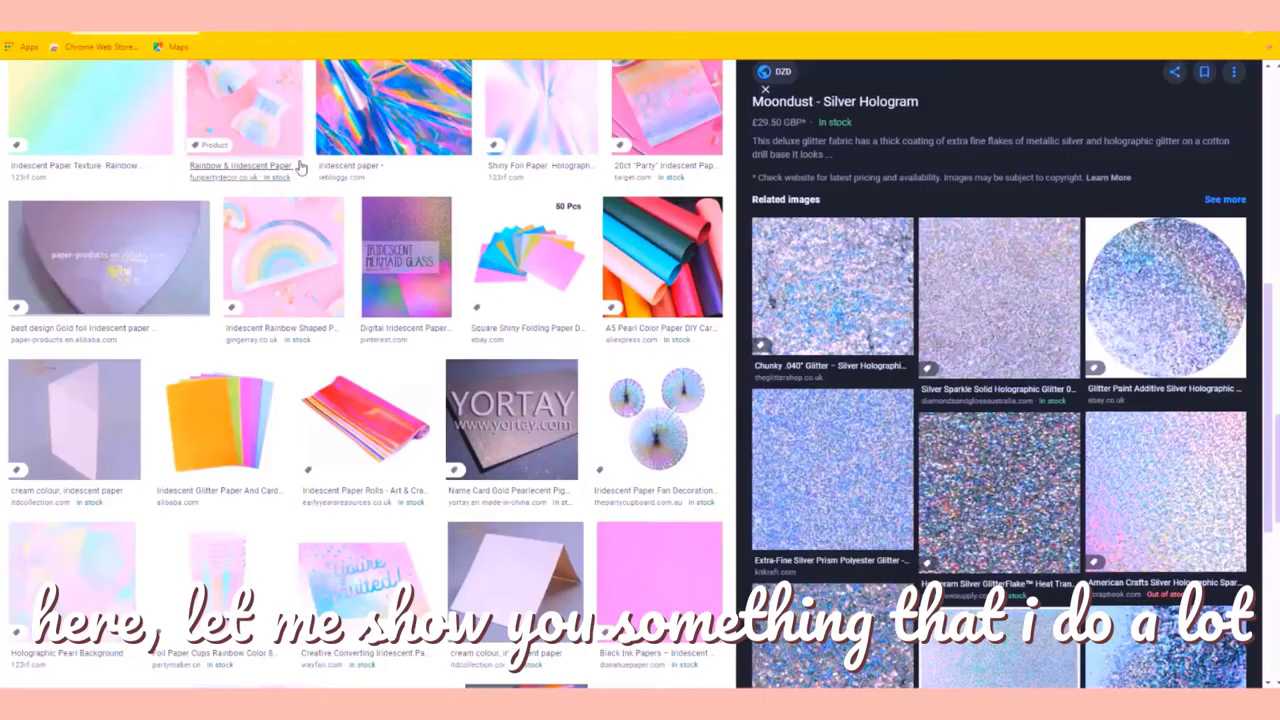
scroll(297, 165, "down", 5)
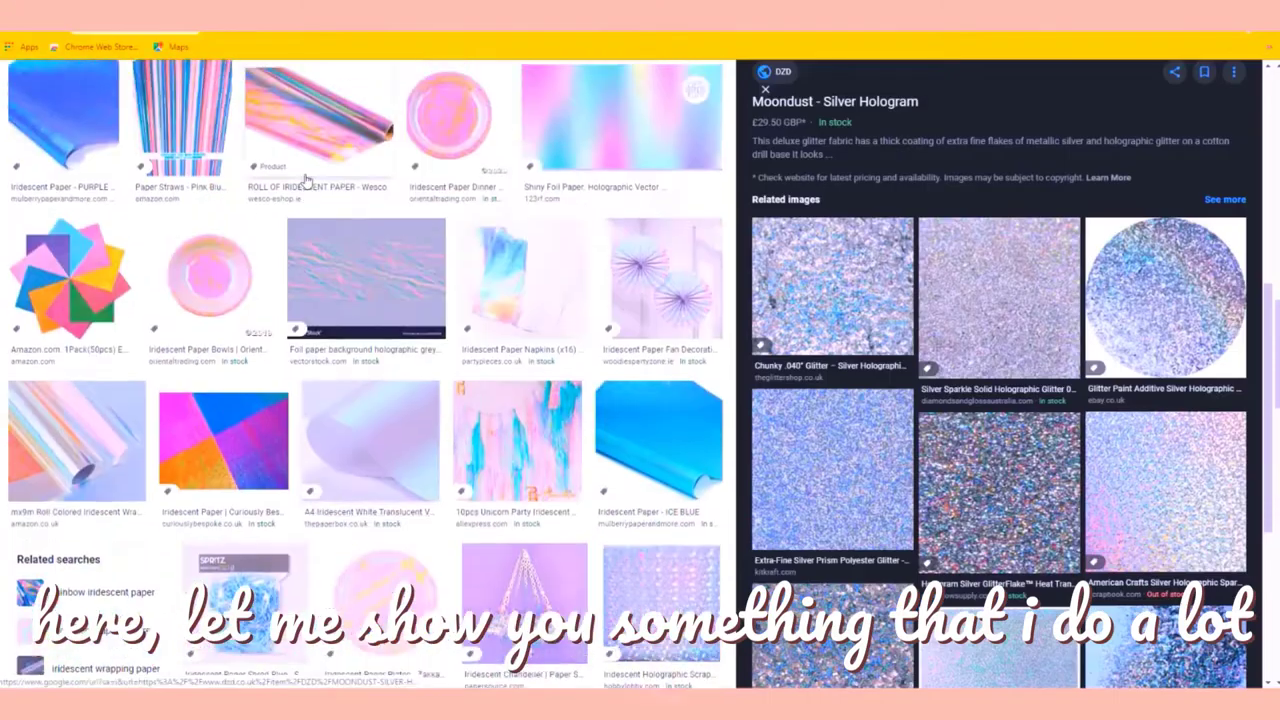
Step: Replace the Google Images query with 'lcd' to find LCD screen close-ups
scroll(252, 128, "up", 10)
triple_click(231, 134)
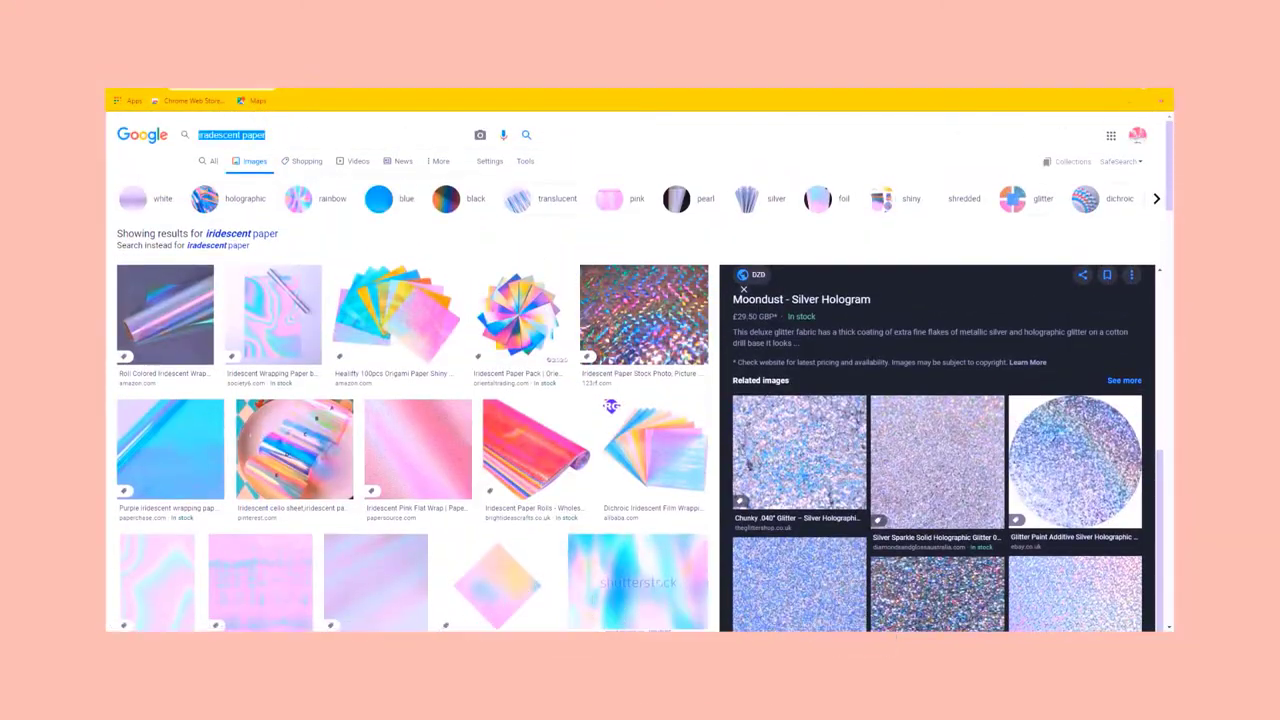
type("lcd")
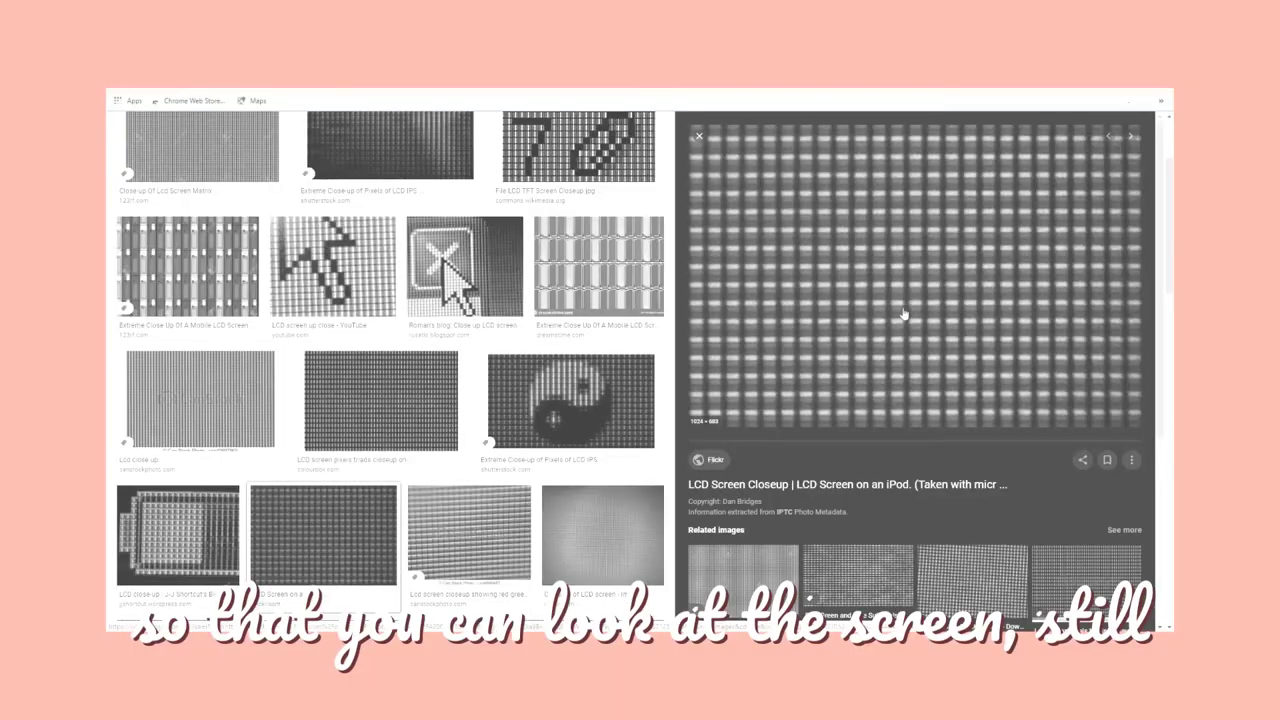
Step: Copy the LCD close-up image and stretch it over the Ponyo artwork
right_click(1055, 288)
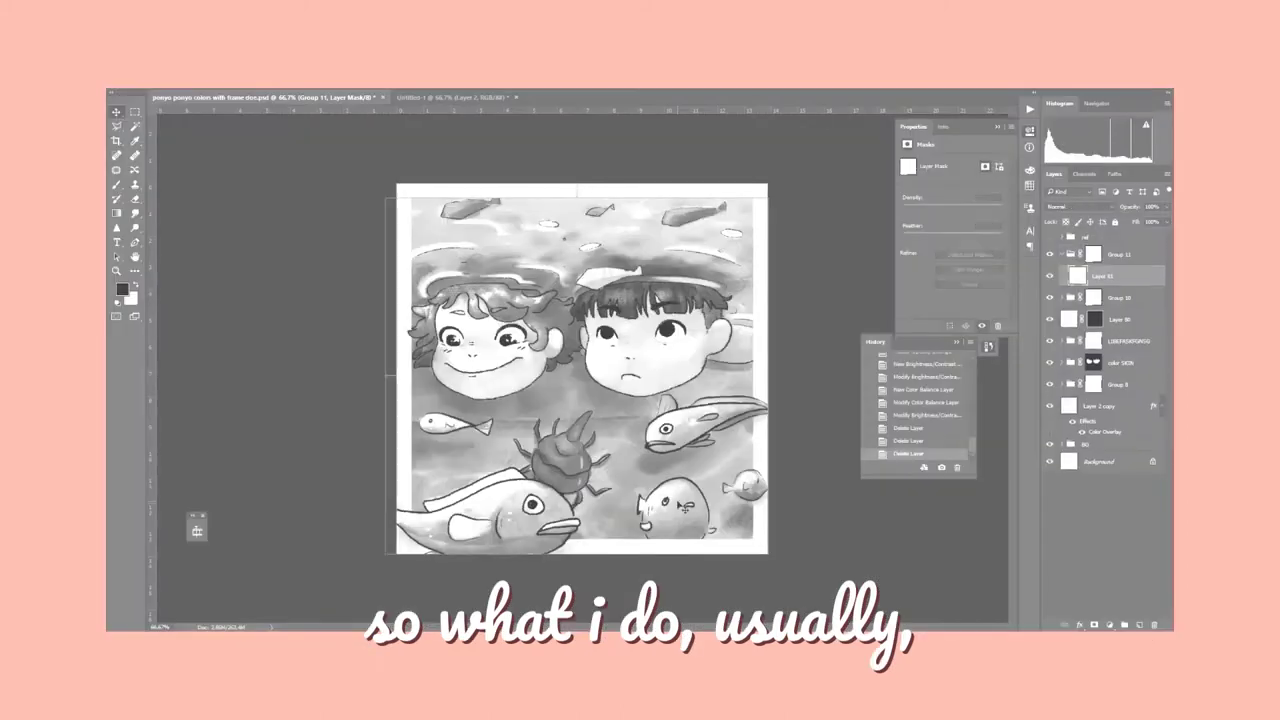
left_click_drag(644, 318, 646, 320)
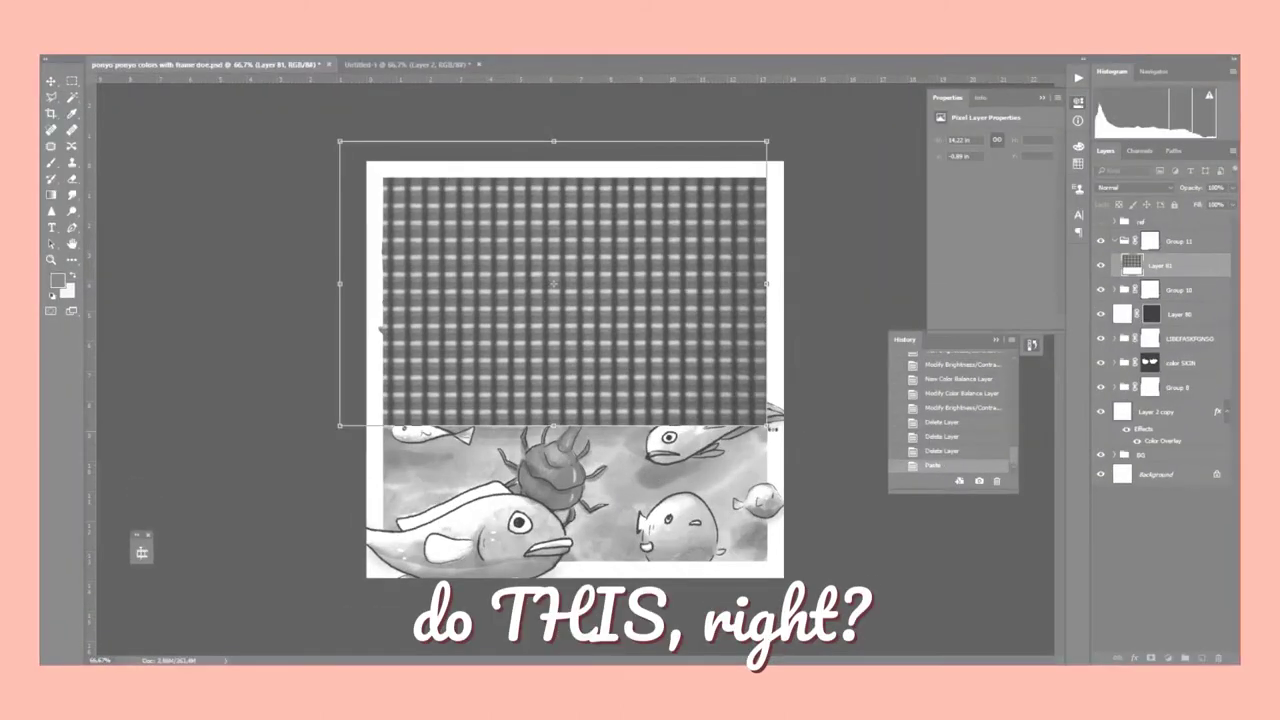
left_click_drag(767, 425, 868, 528)
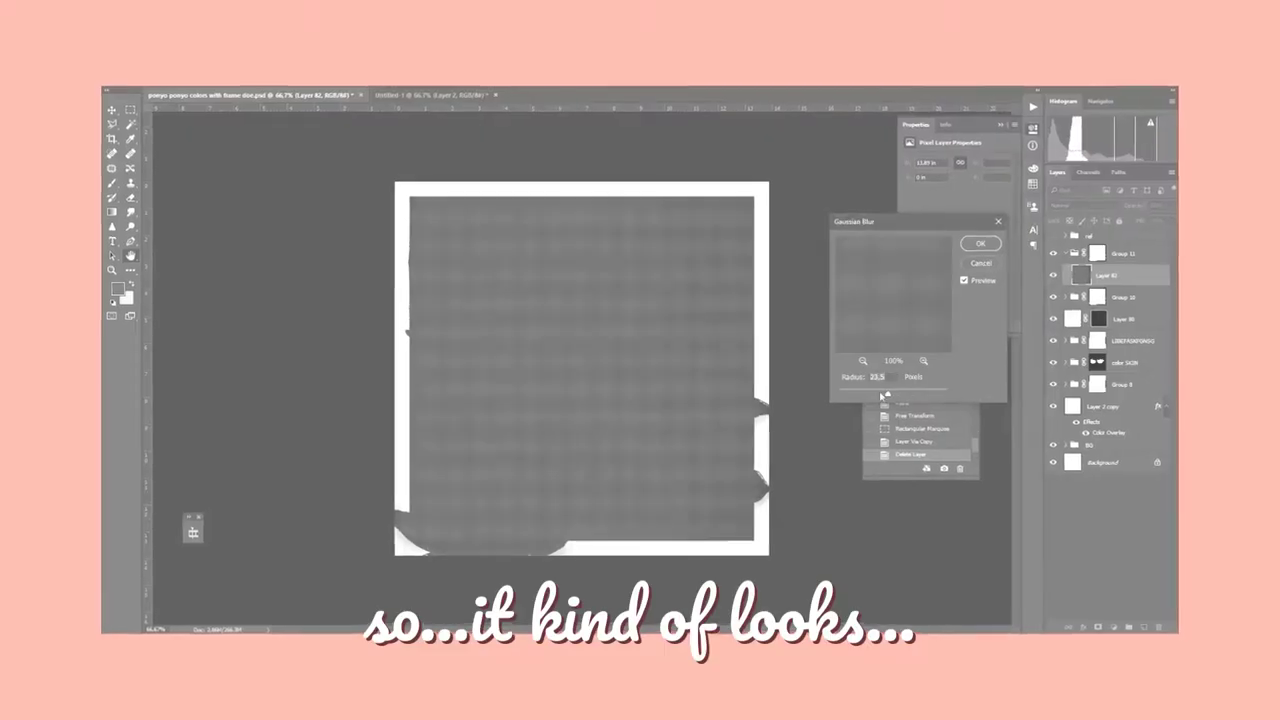
Step: Blur the LCD texture layer and set its blend mode to Overlay
left_click_drag(878, 394, 887, 391)
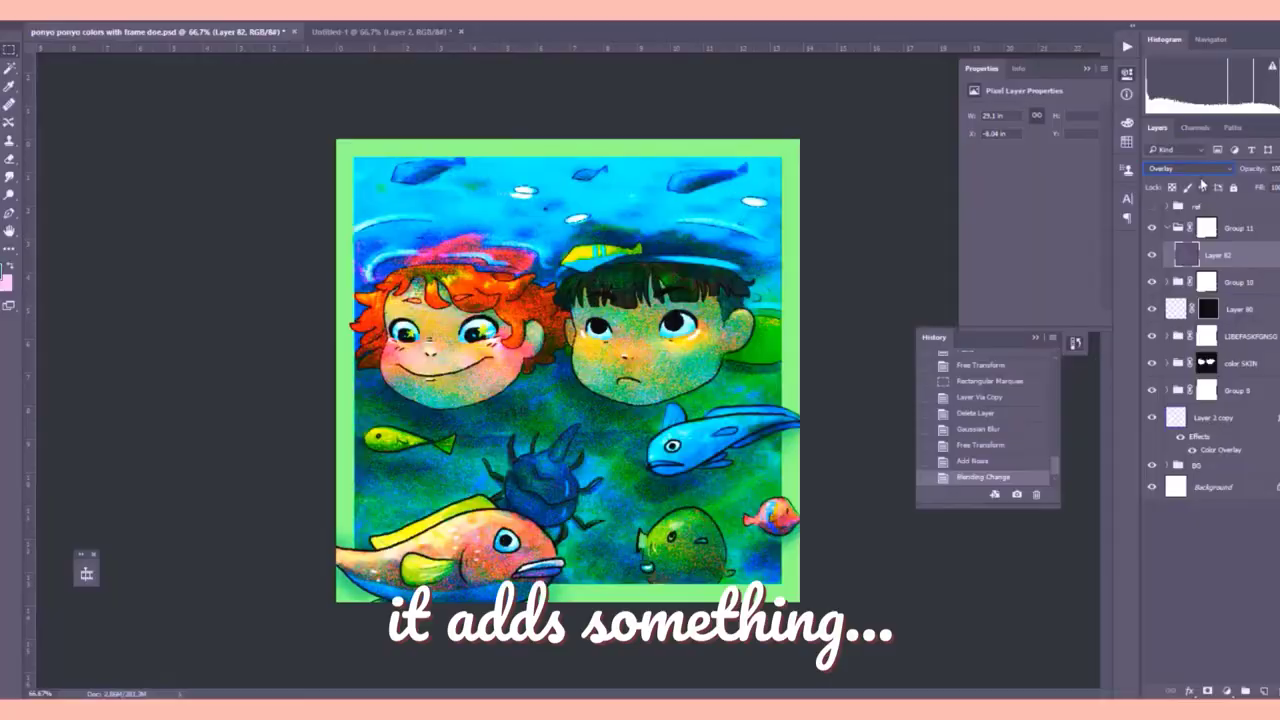
left_click(1082, 209)
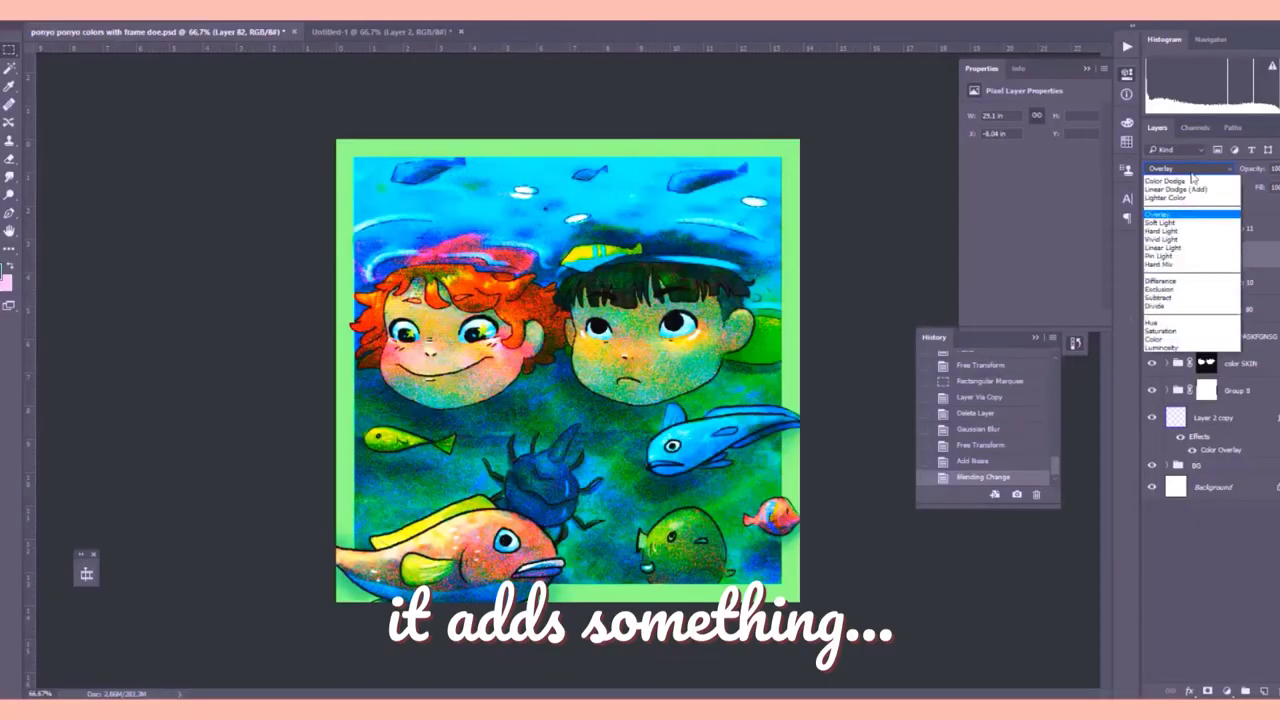
left_click(1191, 178)
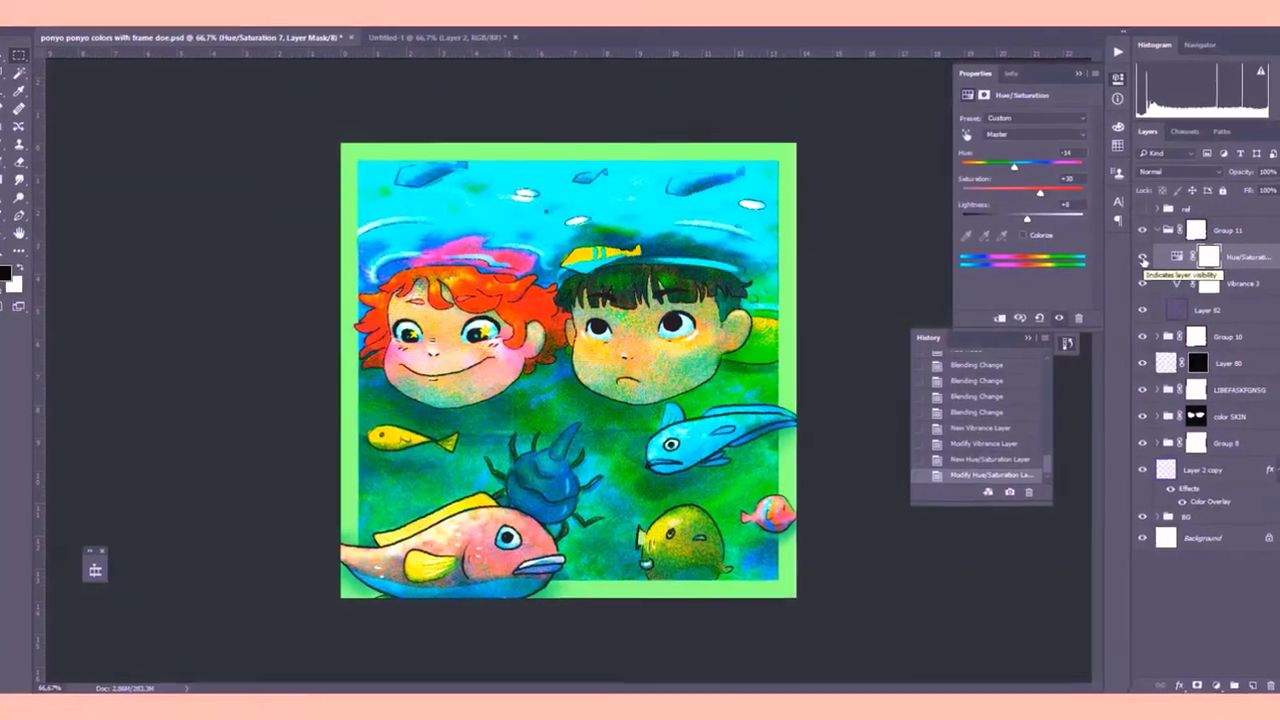
Step: Set the Photo Filter adjustment to the Magenta preset
left_click(1031, 124)
left_click(1036, 147)
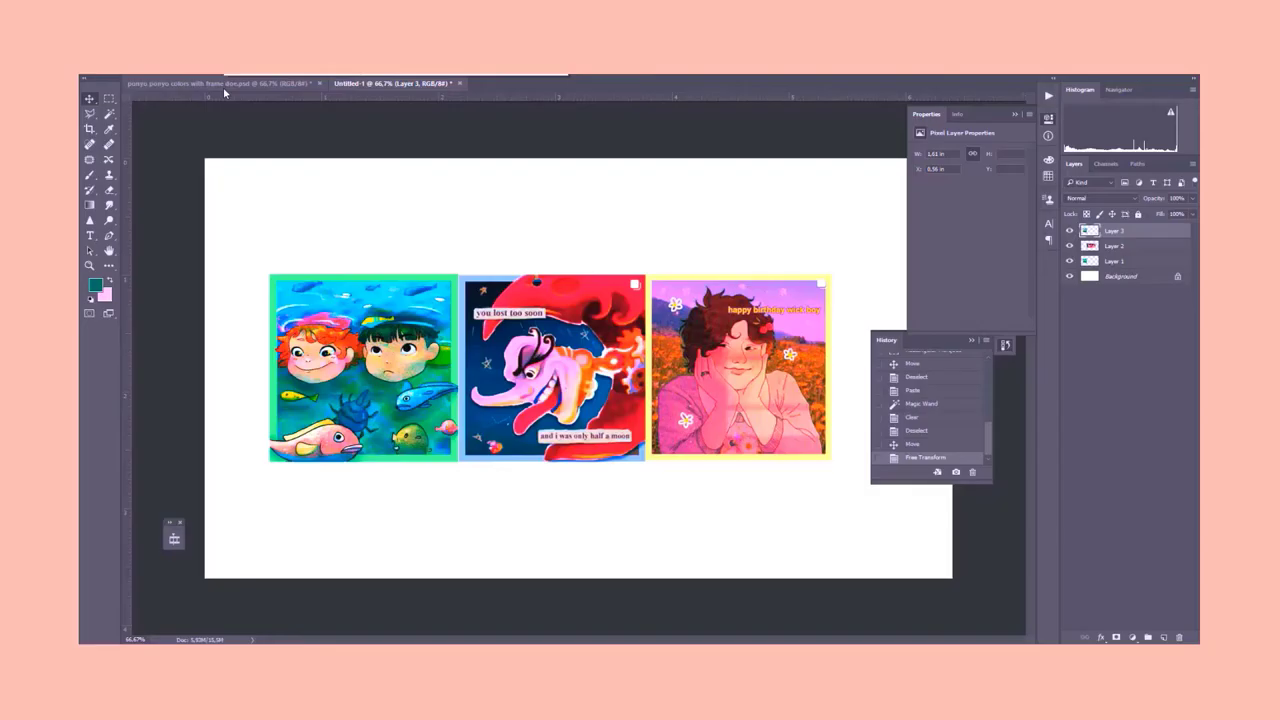
Step: Back in the Ponyo document, set the gradient stop colour to pink for the new gradient layer
left_click(224, 85)
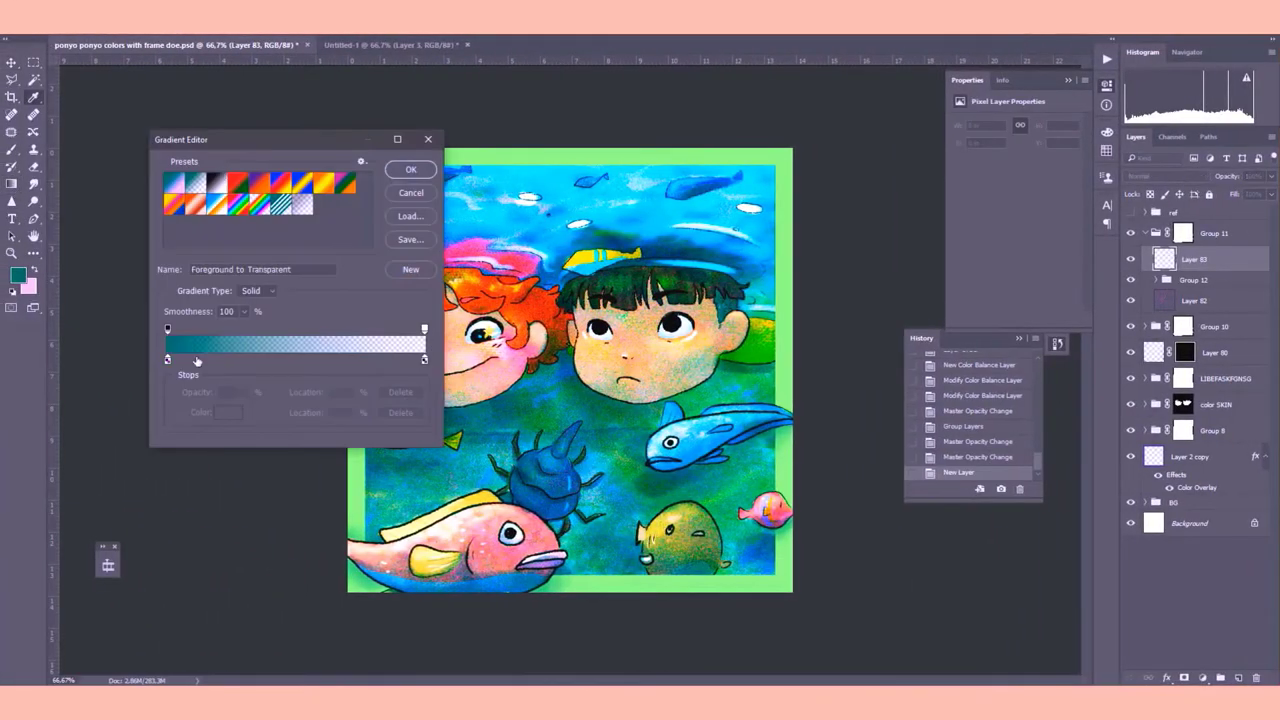
double_click(168, 359)
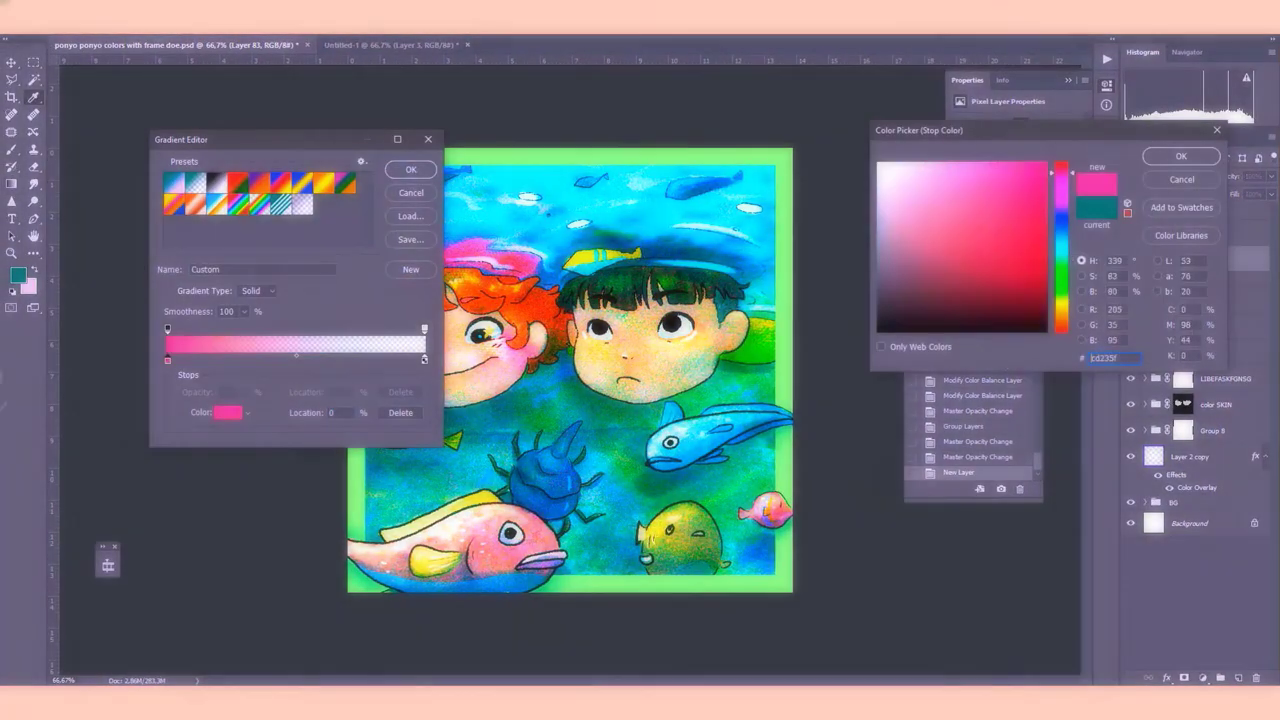
left_click(1097, 150)
left_click(410, 169)
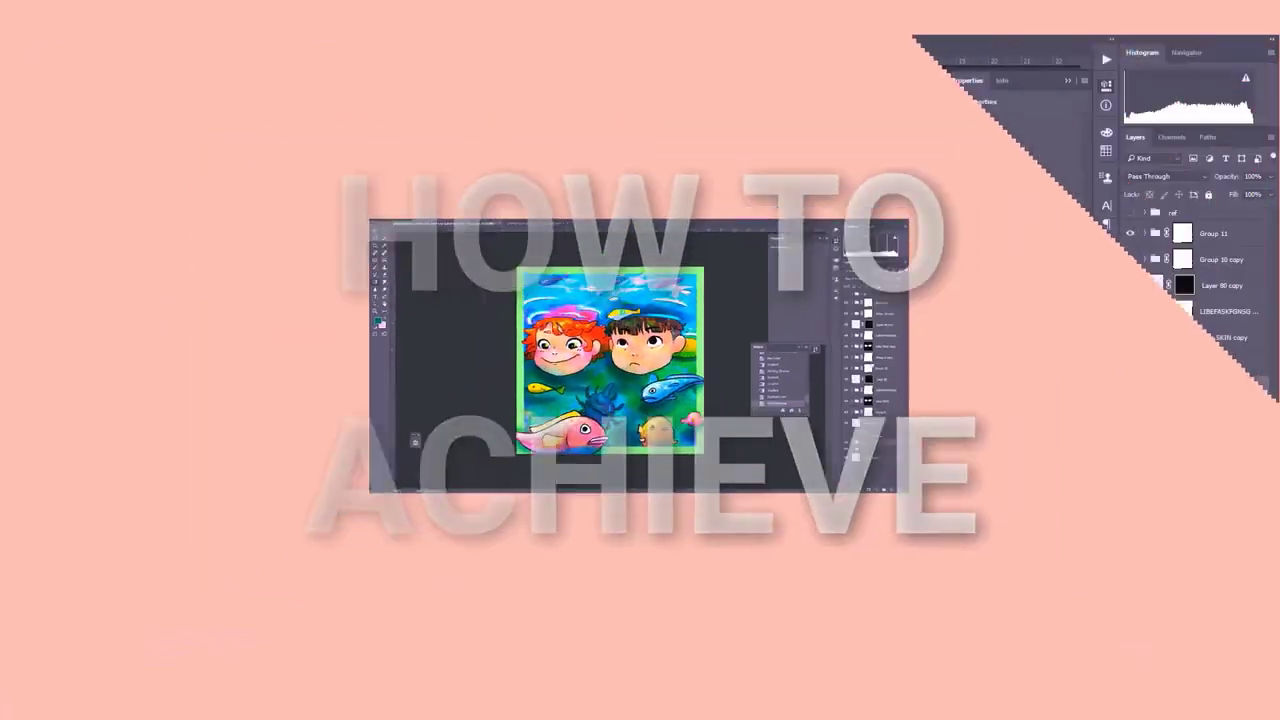
Step: Move BG copy and the sparkle layer up, then duplicate sparkles over the bottom fish and cap
left_click_drag(1183, 566, 1183, 380)
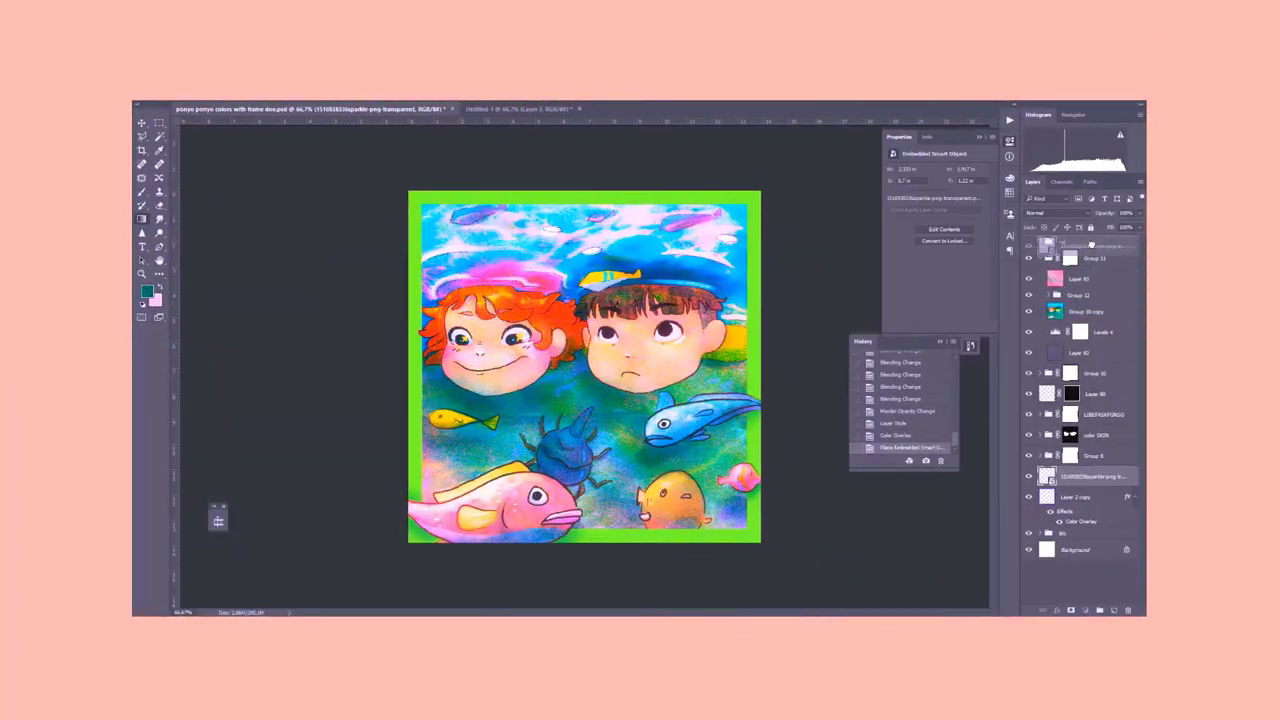
left_click_drag(1092, 245, 1090, 246)
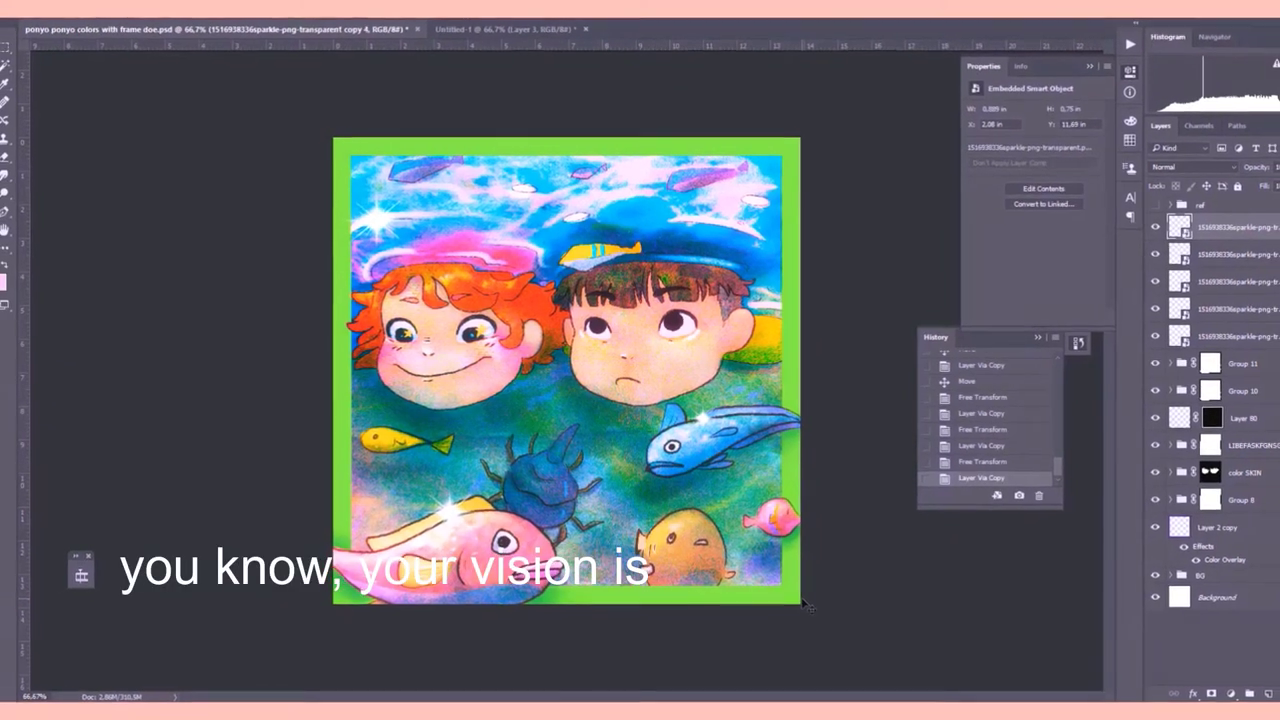
key("ctrl+j")
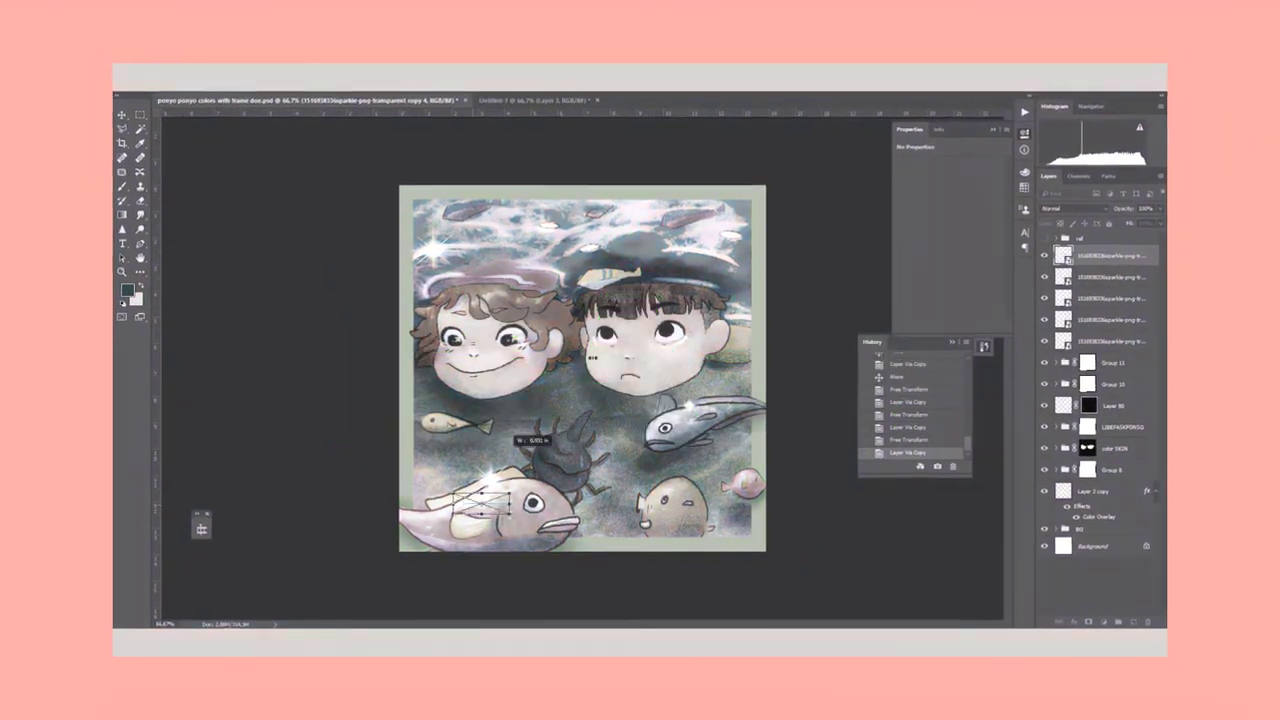
left_click_drag(465, 515, 723, 519)
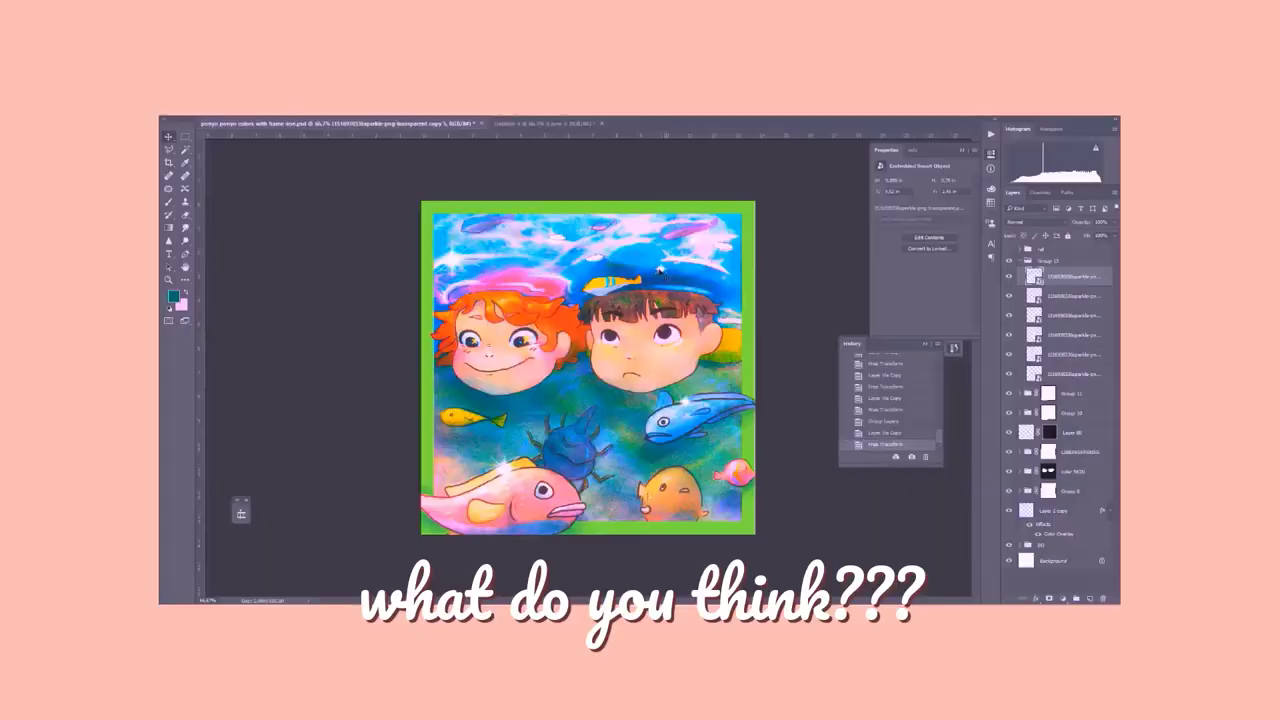
left_click_drag(667, 280, 607, 259)
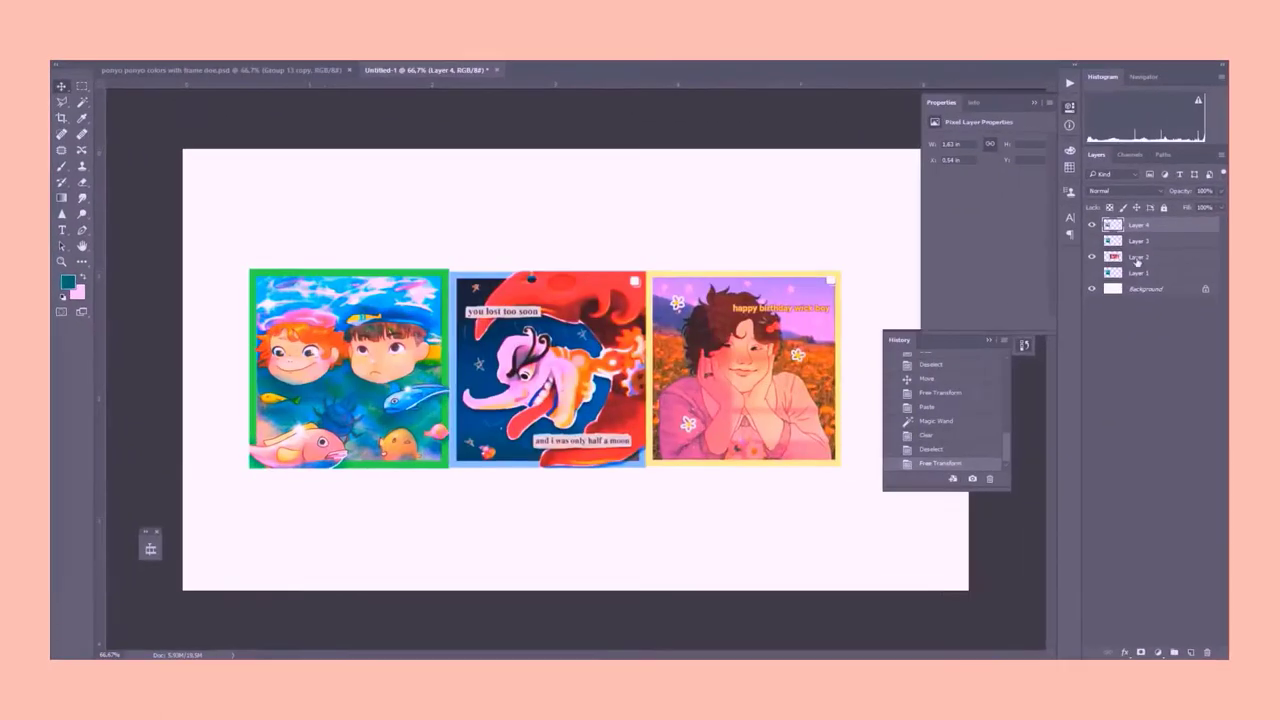